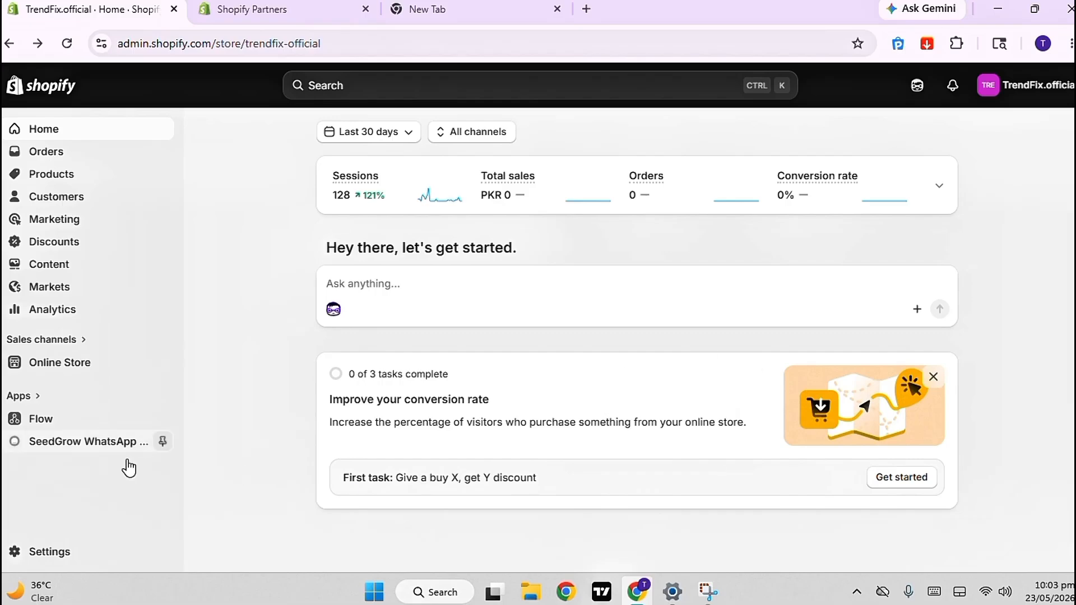
Open the store's policy settings and bring up the Shipping policy for editing.
{"action": "left_click", "coordinate": [61, 552]}
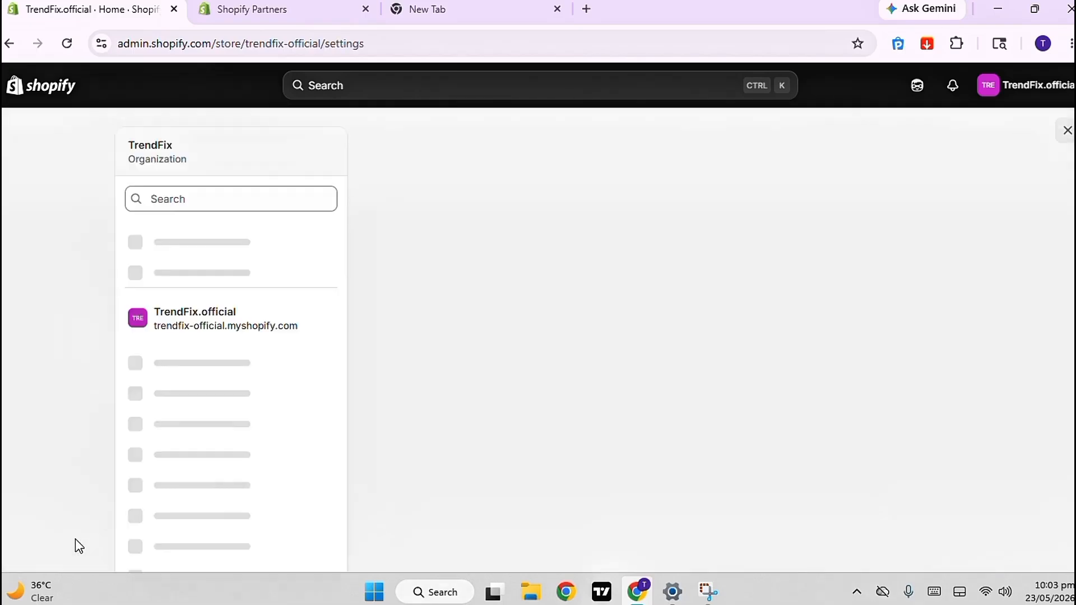
{"action": "scroll", "coordinate": [266, 319], "scroll_direction": "down", "scroll_amount": 3}
{"action": "scroll", "coordinate": [265, 324], "scroll_direction": "down", "scroll_amount": 5}
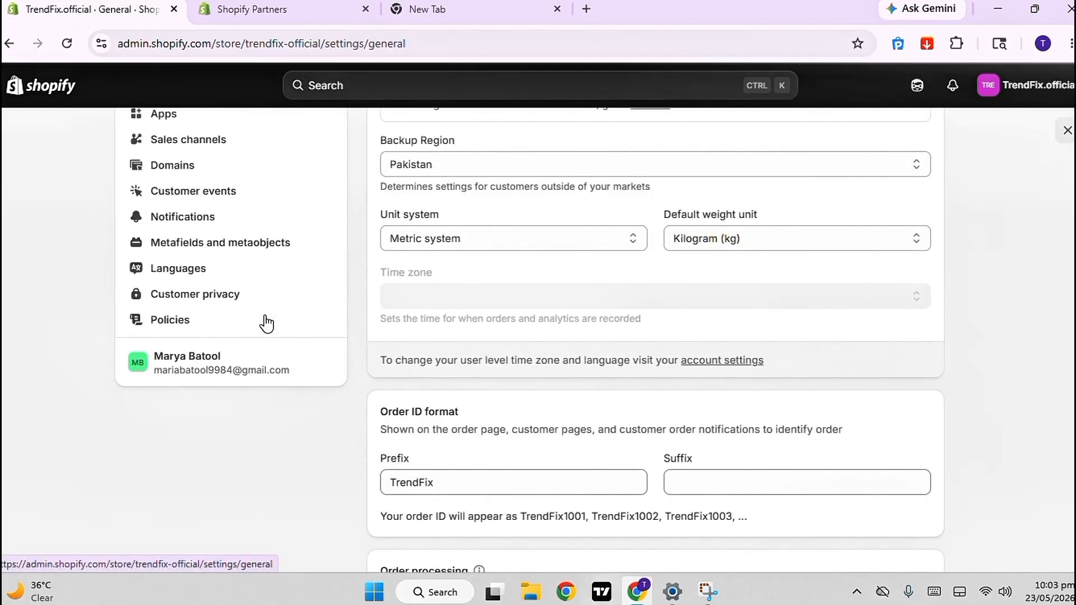
{"action": "left_click", "coordinate": [263, 322]}
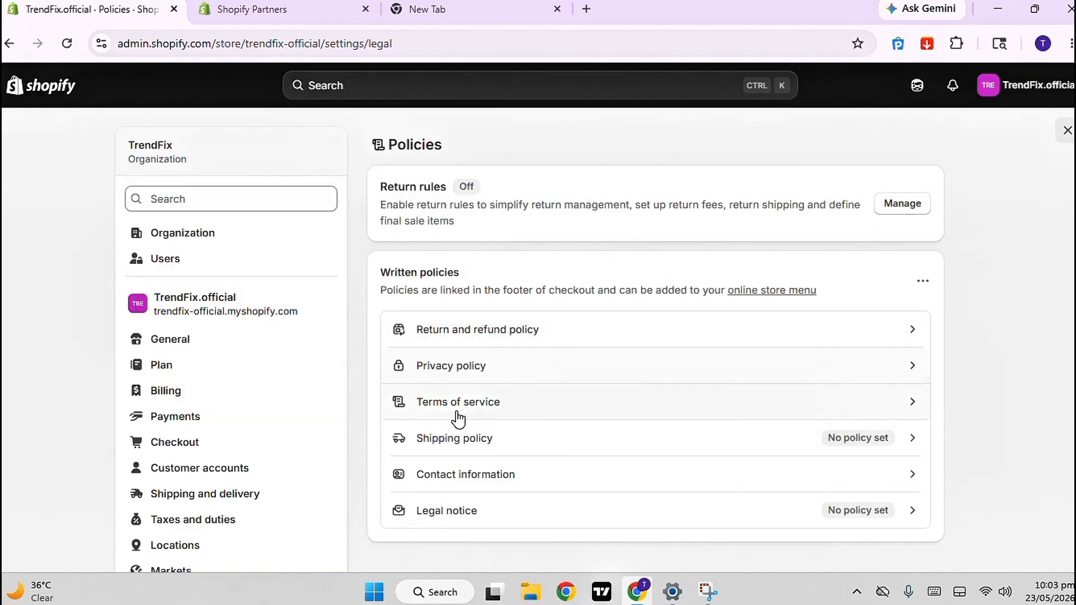
{"action": "left_click", "coordinate": [452, 442]}
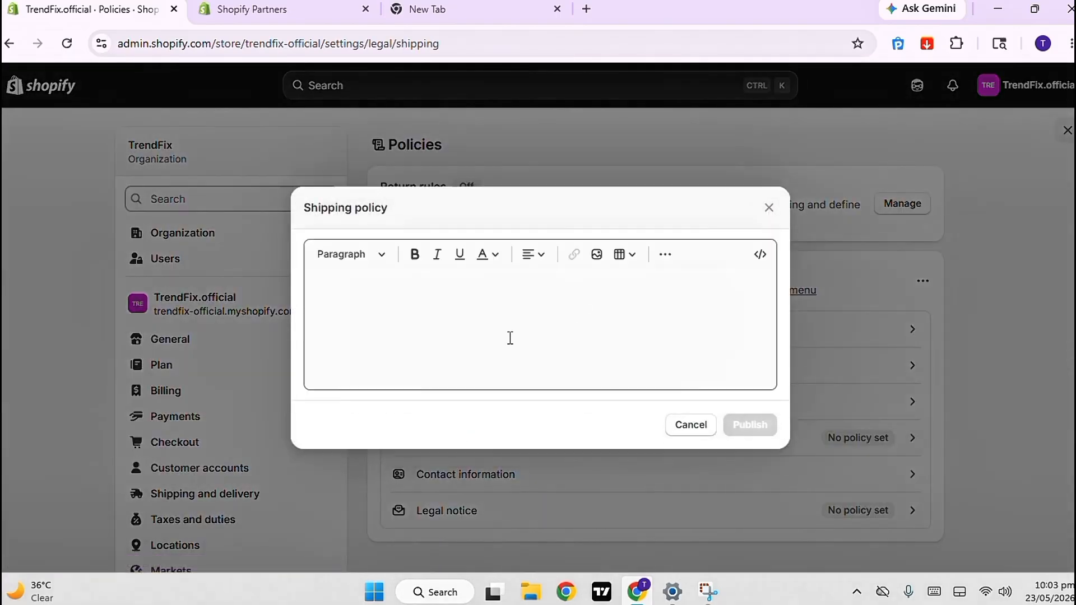
Switch to ChatGPT in the empty browser tab and start a new chat.
{"action": "left_click", "coordinate": [413, 10]}
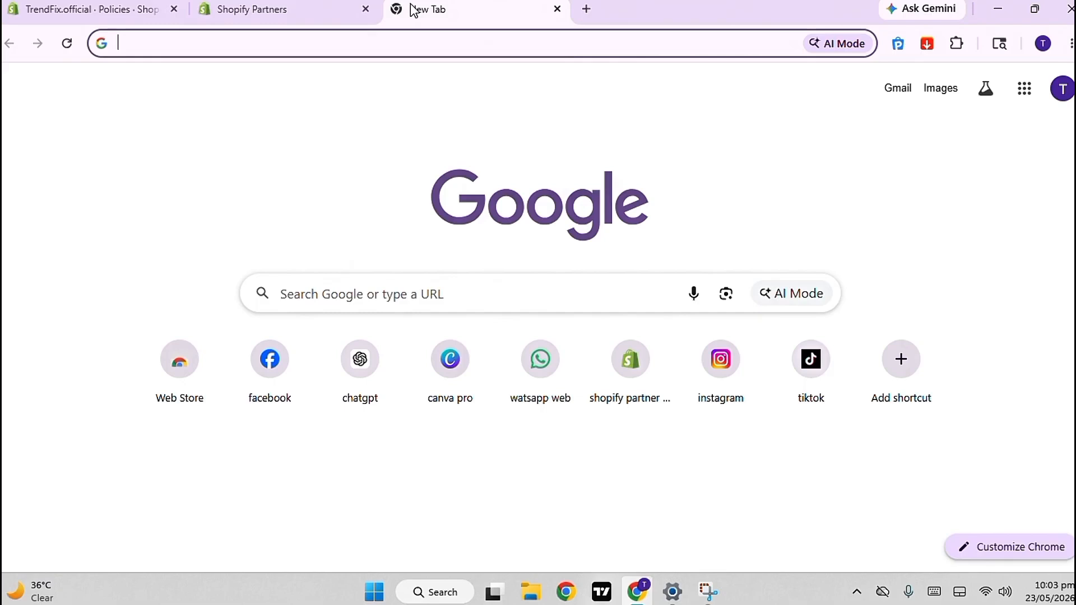
{"action": "left_click", "coordinate": [363, 412]}
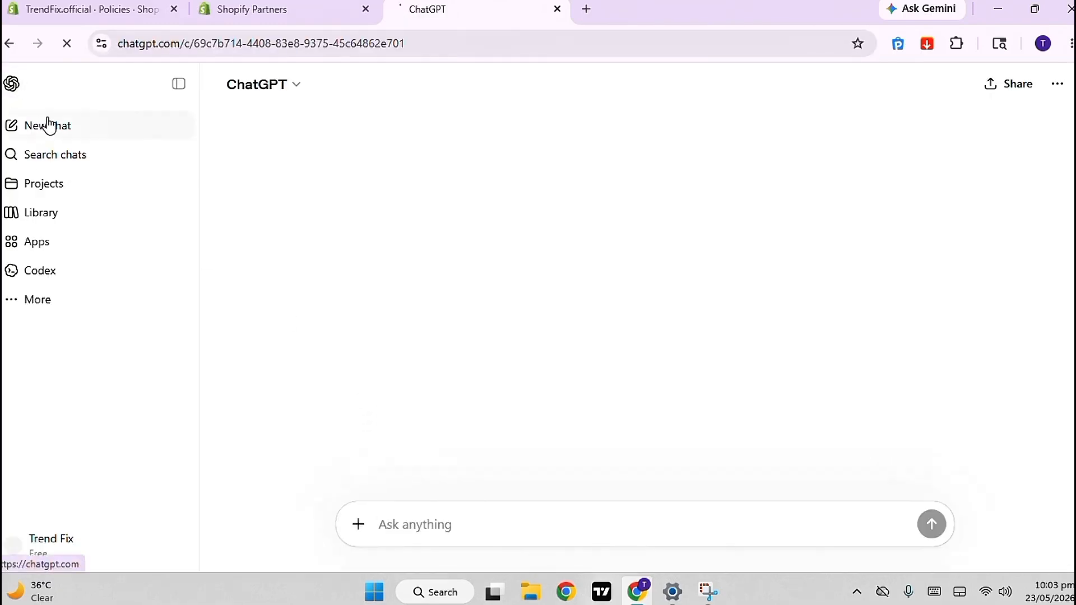
{"action": "left_click", "coordinate": [49, 126]}
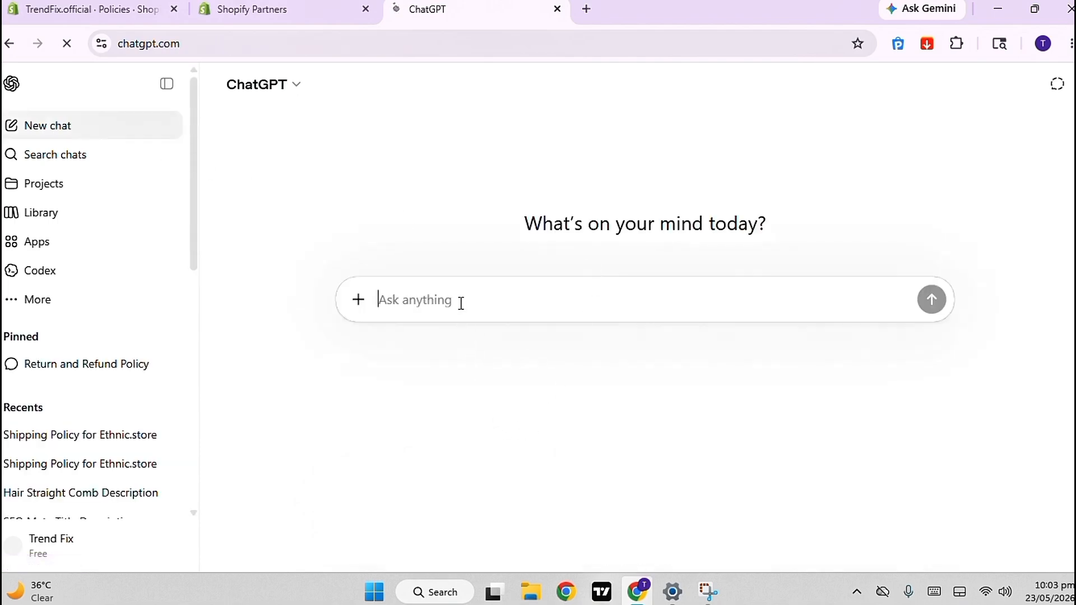
Draft the prompt "write shipping policy for my shopify store named ethnic.store, which is a multiniche store".
{"action": "type", "text": "writ"}
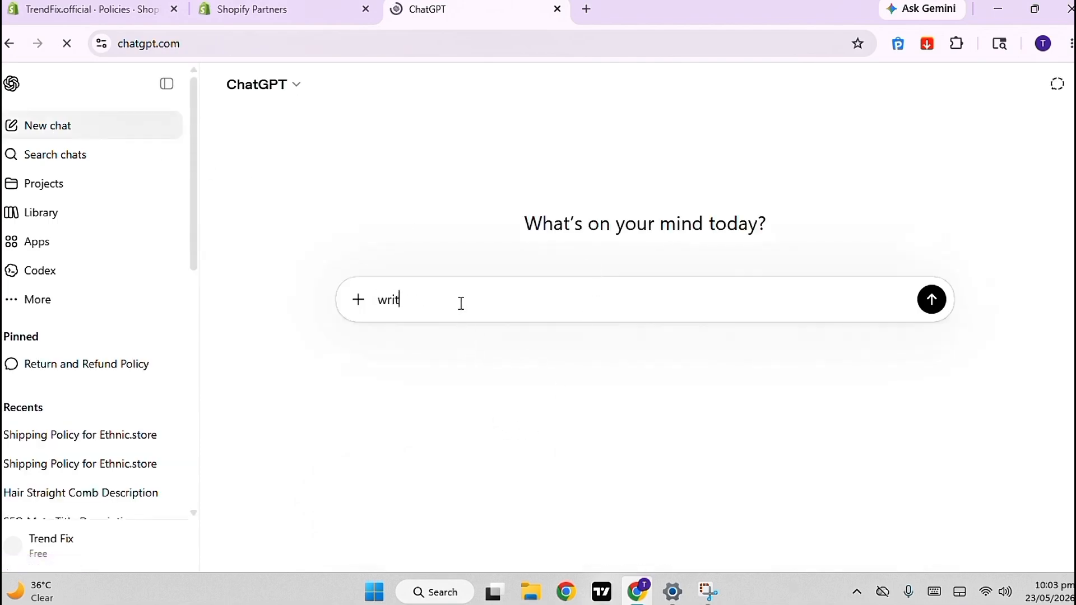
{"action": "type", "text": "e ship"}
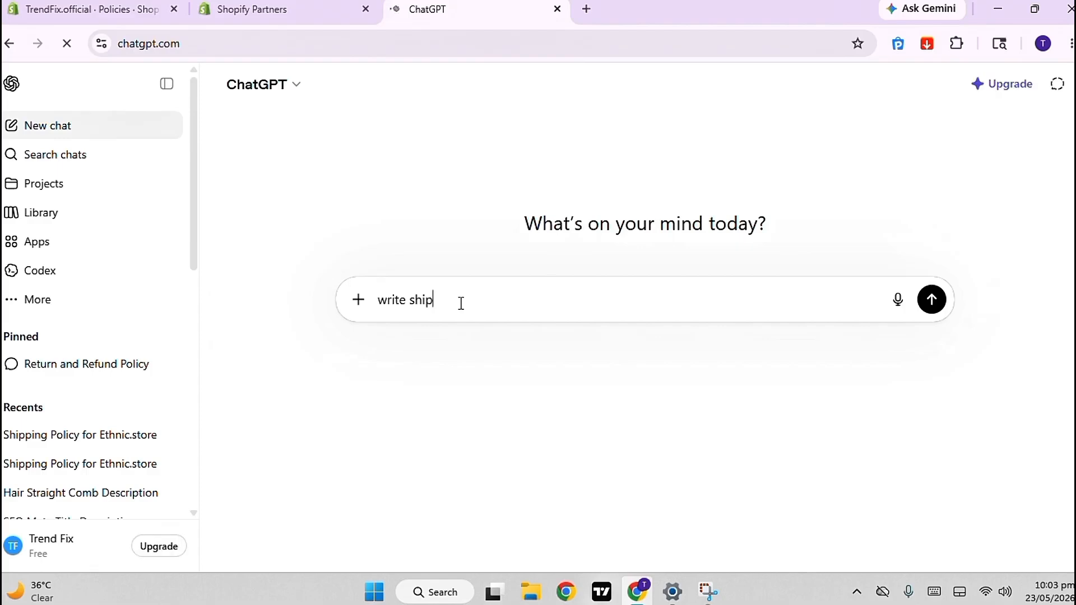
{"action": "type", "text": "ping p"}
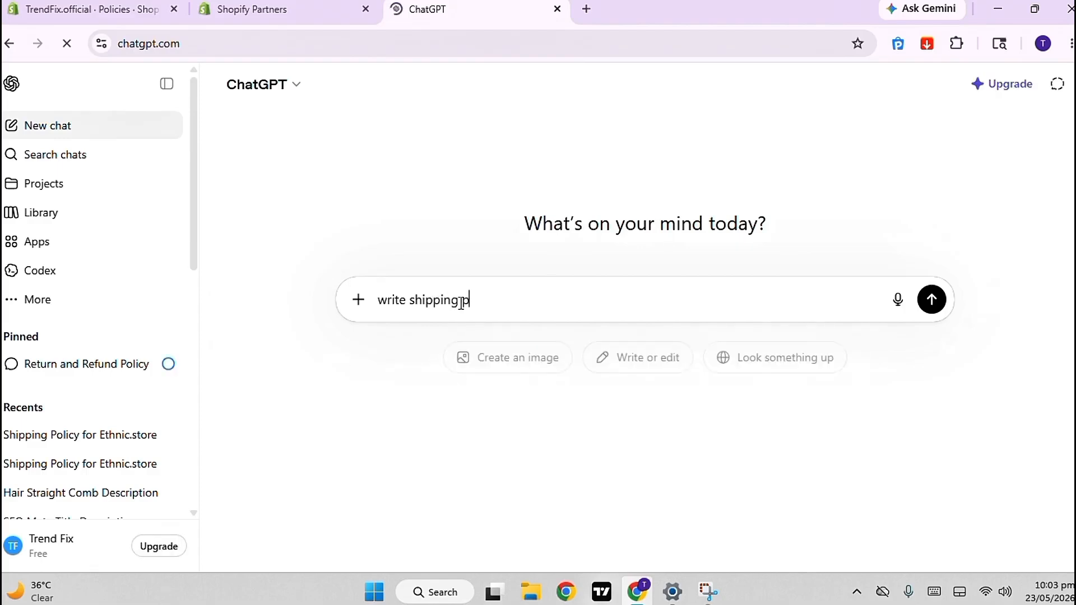
{"action": "type", "text": "olicy f"}
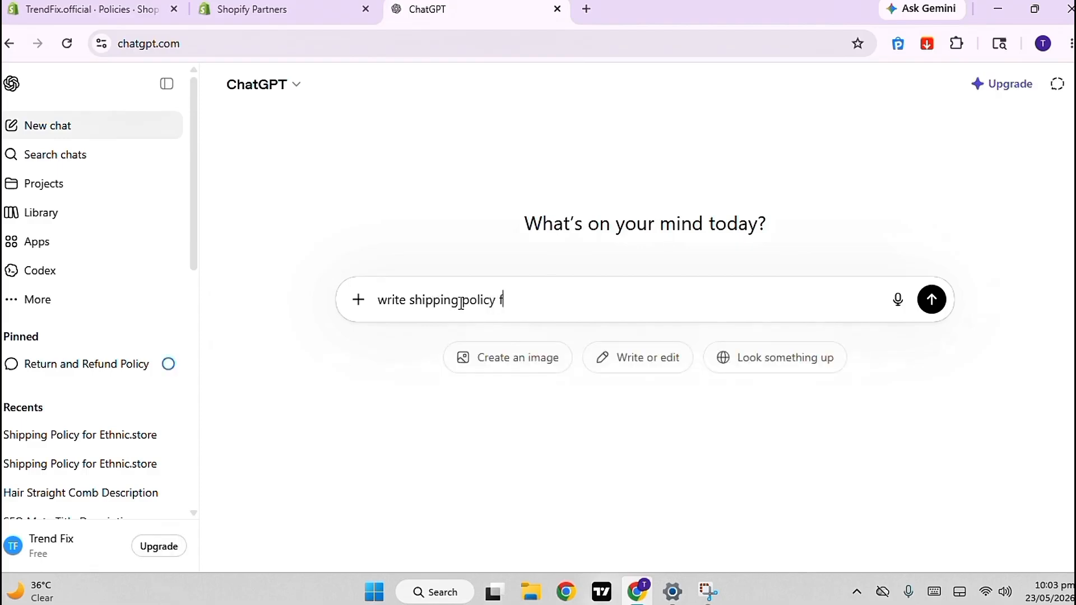
{"action": "type", "text": "or my shopify store "}
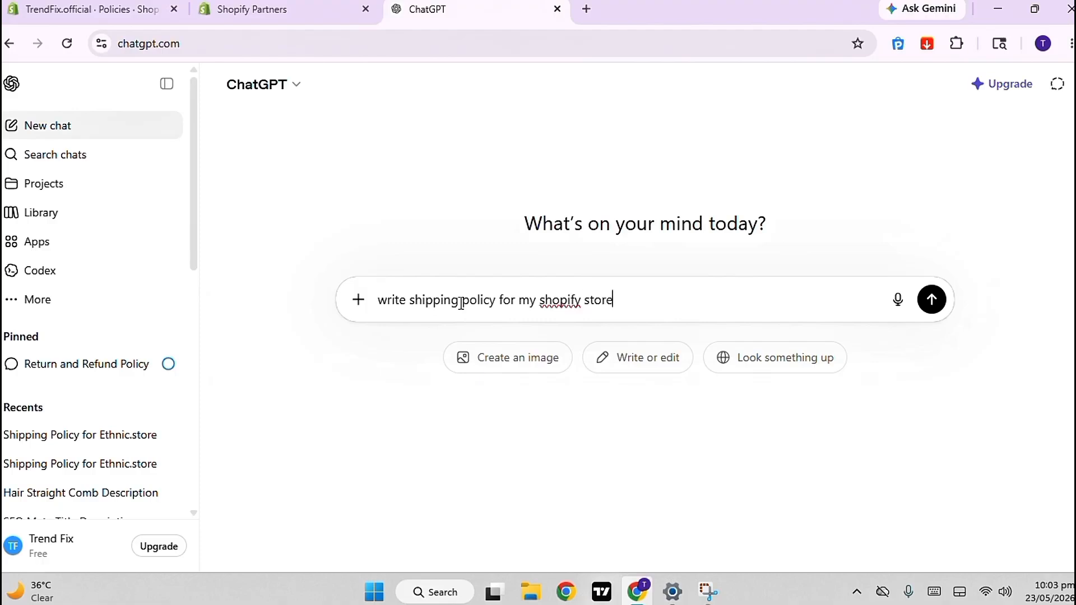
{"action": "type", "text": "named ethnic.store"}
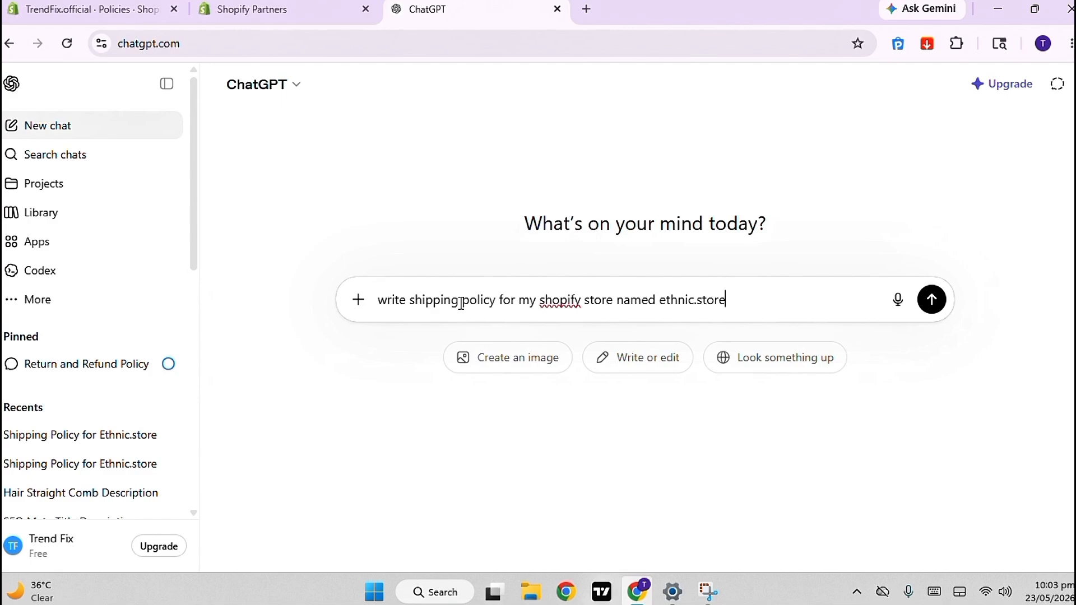
{"action": "type", "text": ", whivh"}
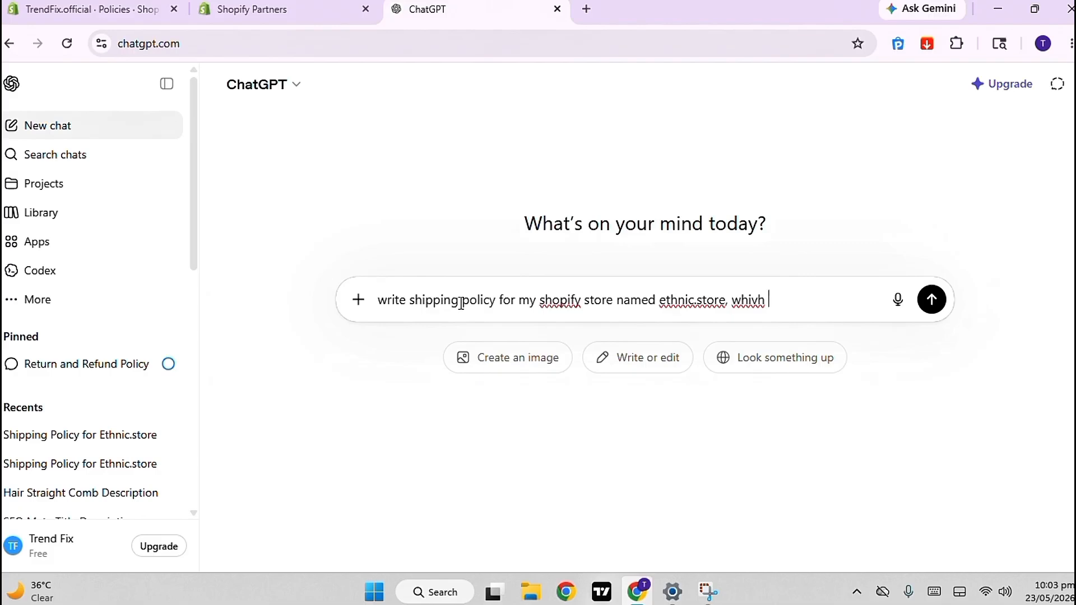
{"action": "key", "text": "BackSpace"}
{"action": "key", "text": "BackSpace"}
{"action": "type", "text": "ch is a multiniche "}
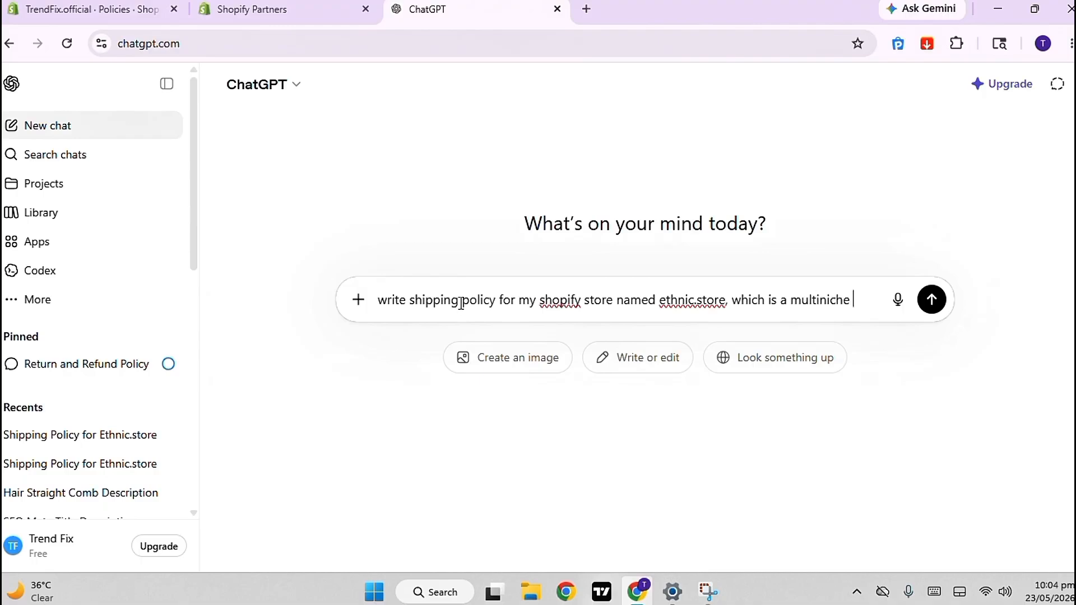
{"action": "type", "text": "stor"}
{"action": "type", "text": "e g"}
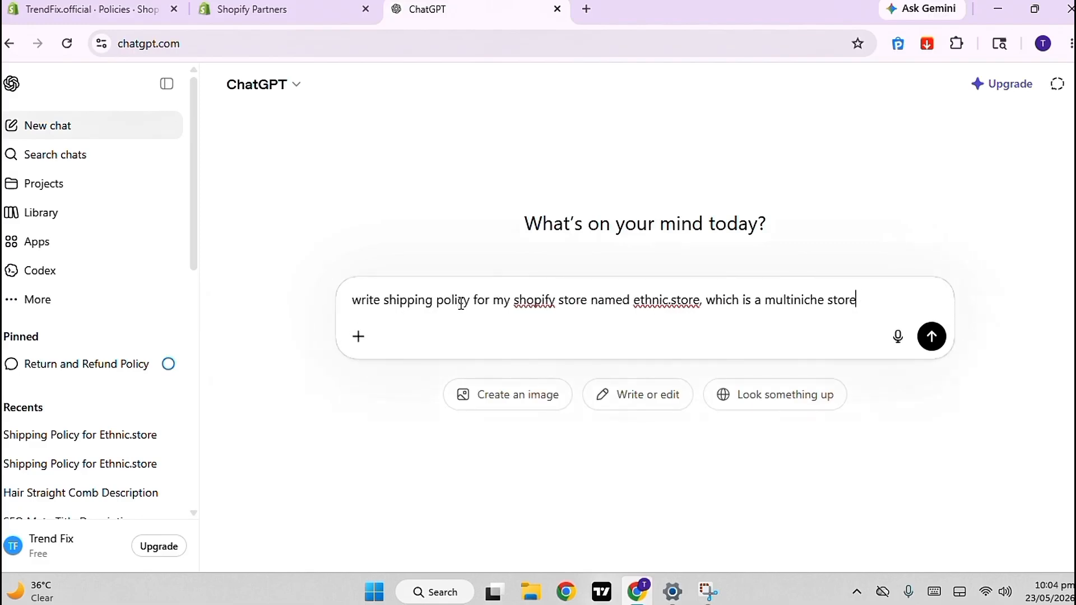
Extend the prompt with ", also add bullets and emojis.".
{"action": "type", "text": ", also add bulle"}
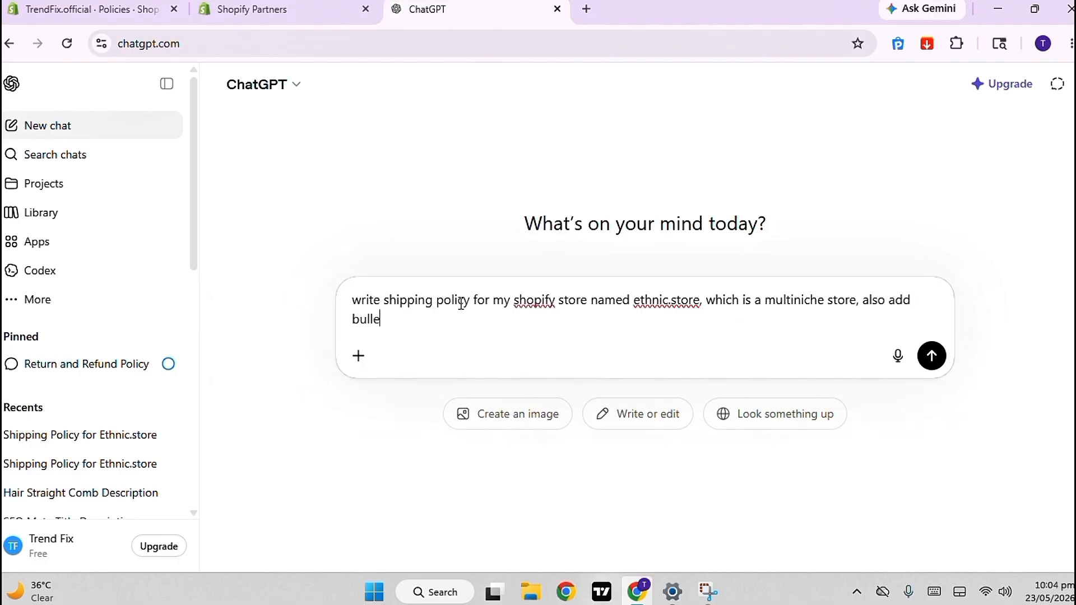
{"action": "type", "text": "ts "}
{"action": "type", "text": "a"}
{"action": "type", "text": "nd w"}
{"action": "type", "text": "r"}
{"action": "type", "text": "emo"}
{"action": "type", "text": "jis."}
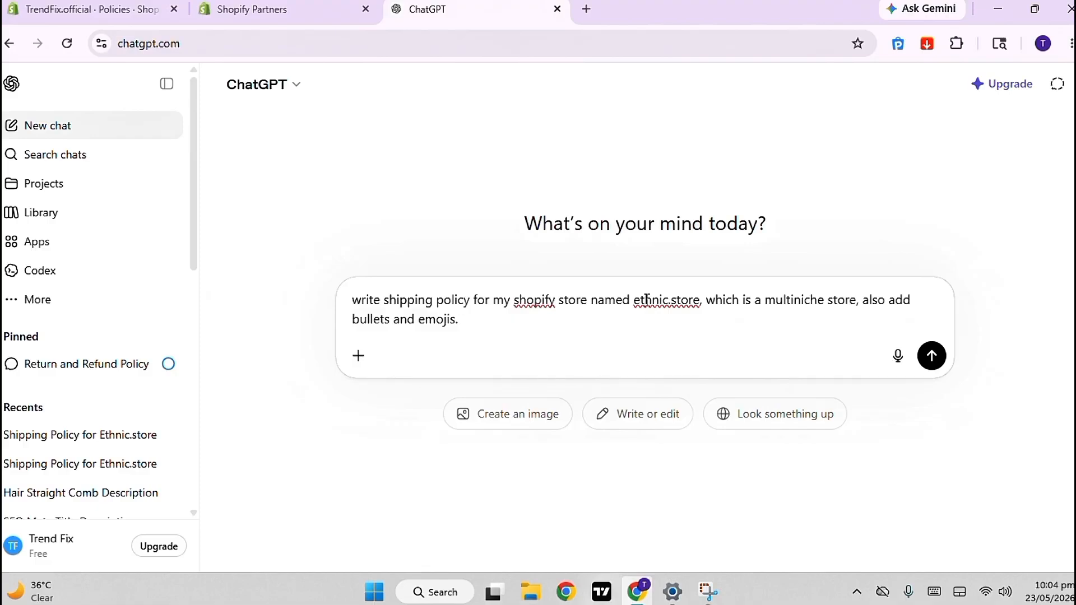
Capitalize the store name in the prompt as Ethnic.store and submit the request.
{"action": "key", "text": "BackSpace"}
{"action": "type", "text": "E"}
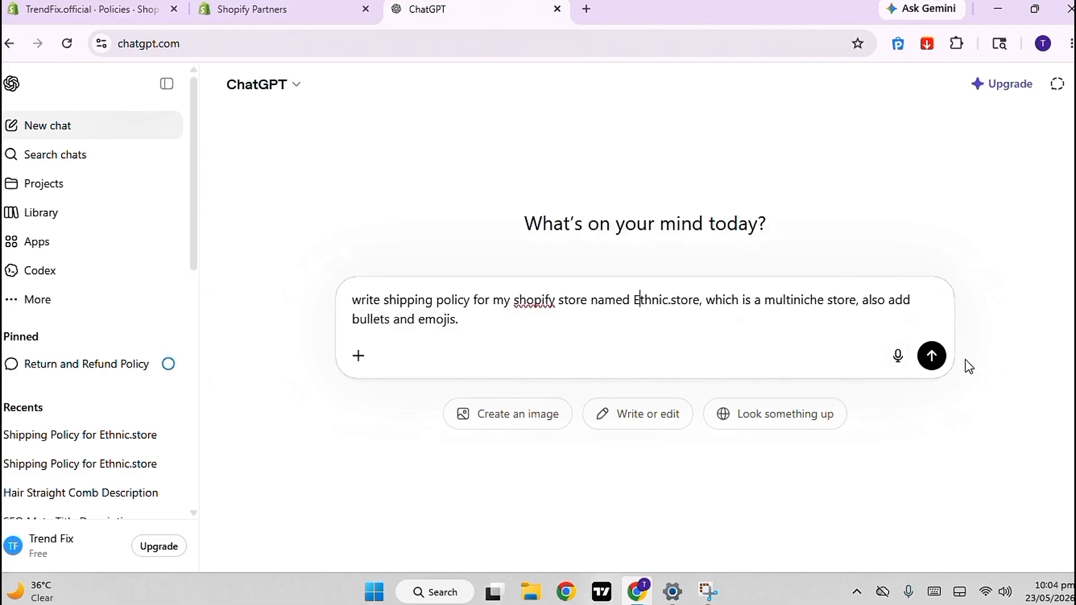
{"action": "left_click", "coordinate": [931, 357]}
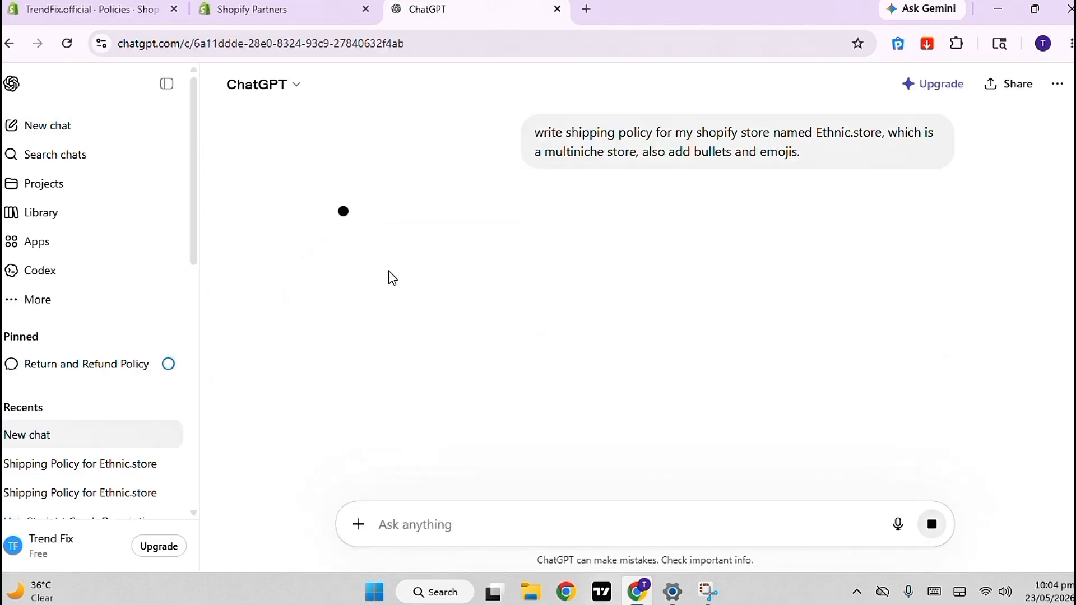
Go through the generated shipping policy to its end and copy the full response.
{"action": "scroll", "coordinate": [493, 255], "scroll_direction": "down", "scroll_amount": 3}
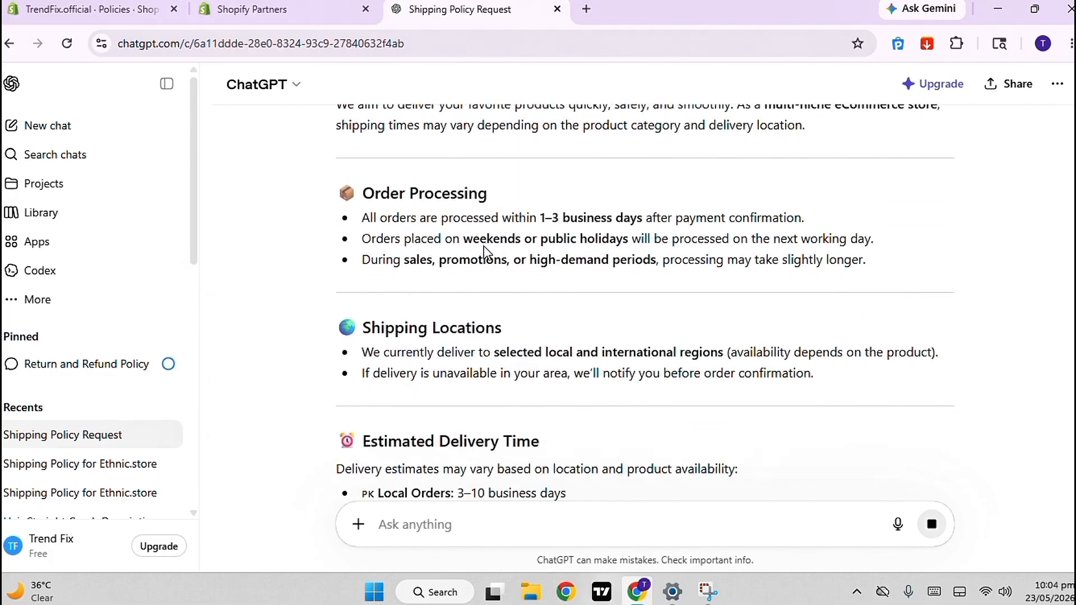
{"action": "scroll", "coordinate": [442, 244], "scroll_direction": "down", "scroll_amount": 8}
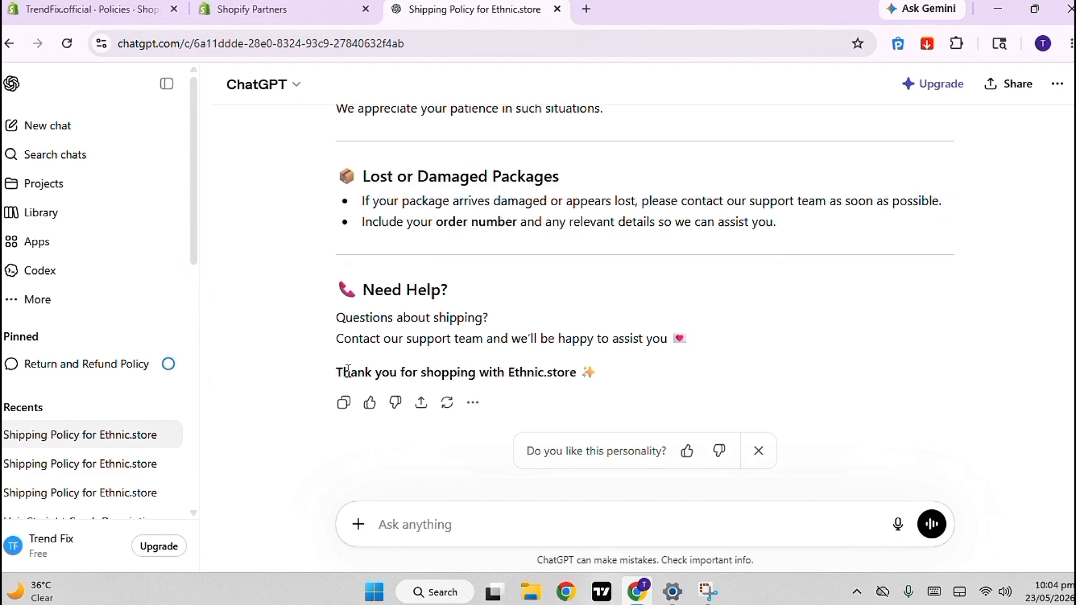
{"action": "left_click", "coordinate": [344, 406]}
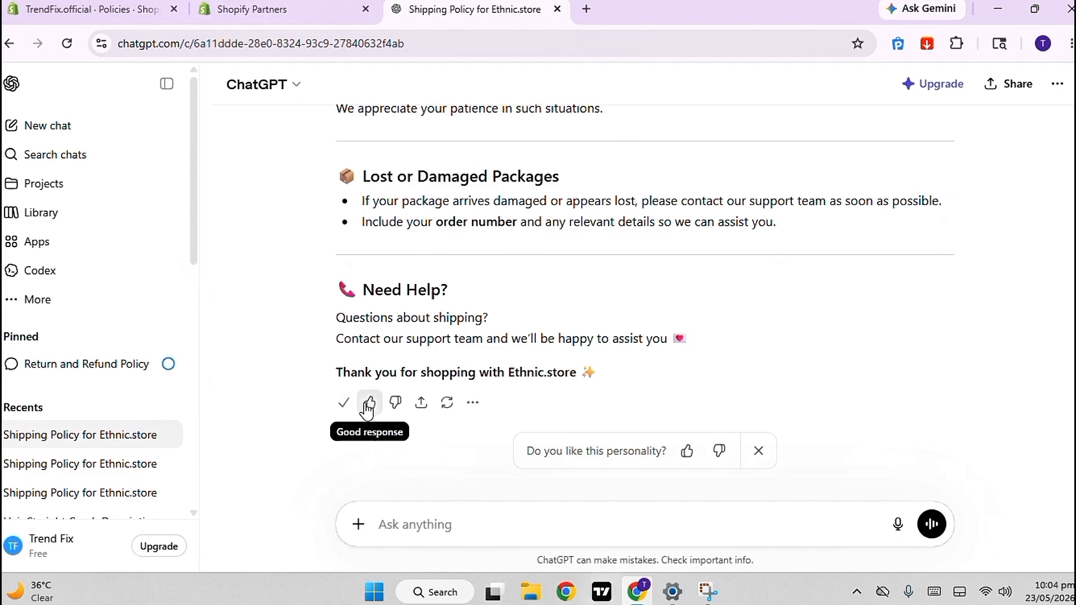
Return to the Shopify admin and paste the copied text into the empty Shipping policy editor.
{"action": "left_click", "coordinate": [128, 9]}
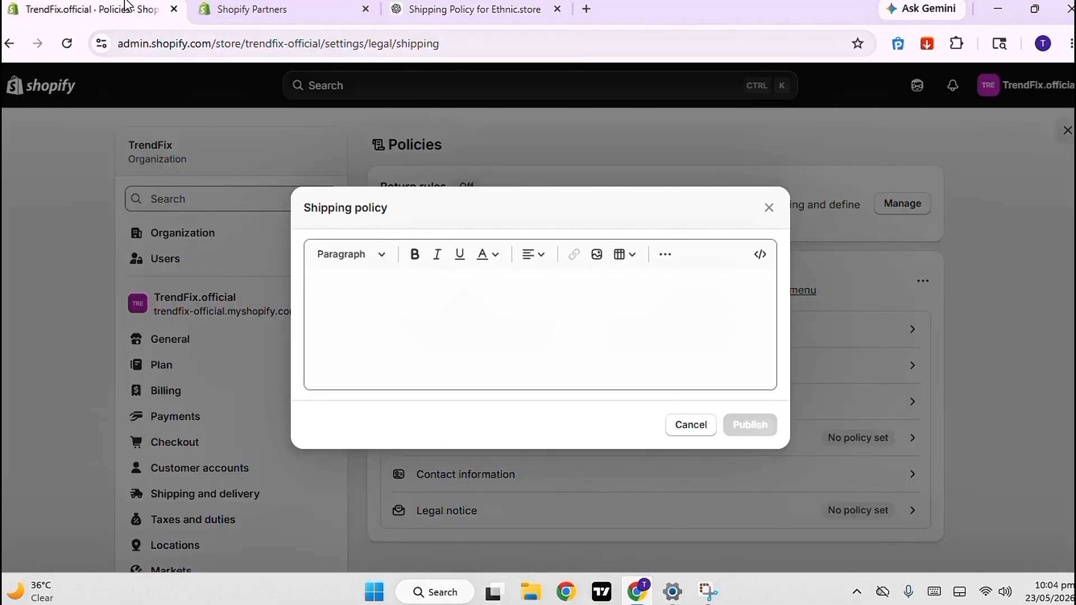
{"action": "left_click", "coordinate": [315, 276]}
{"action": "right_click", "coordinate": [322, 303]}
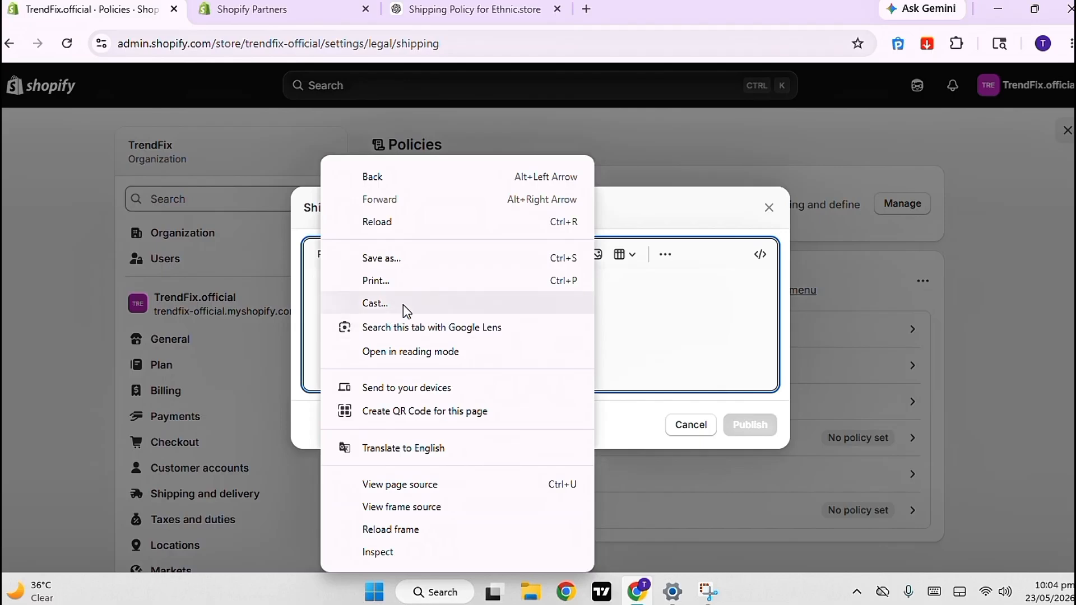
{"action": "left_click", "coordinate": [618, 336]}
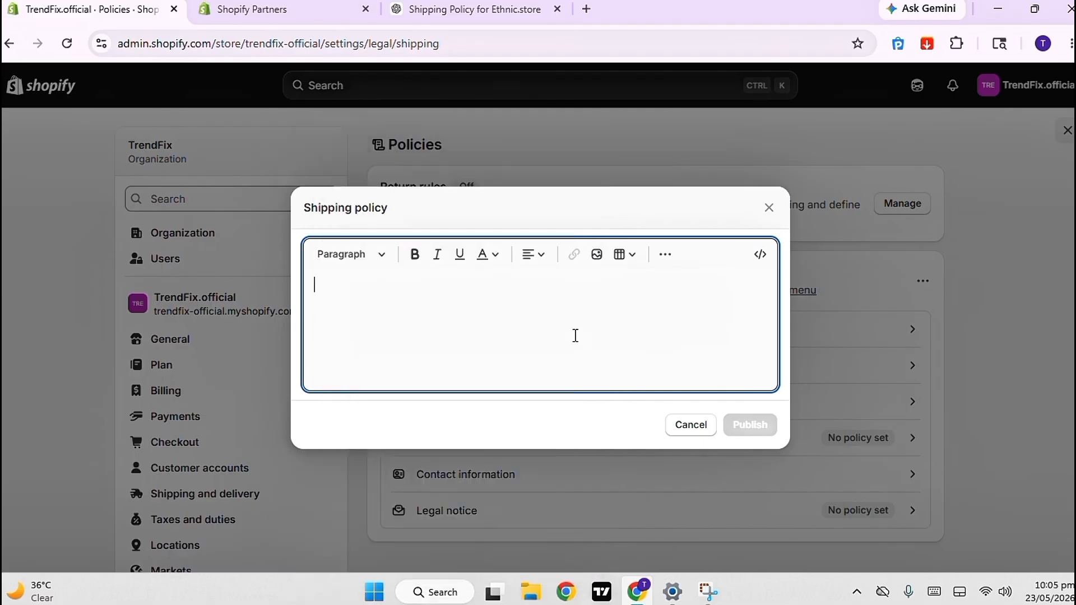
{"action": "key", "text": "ctrl+v"}
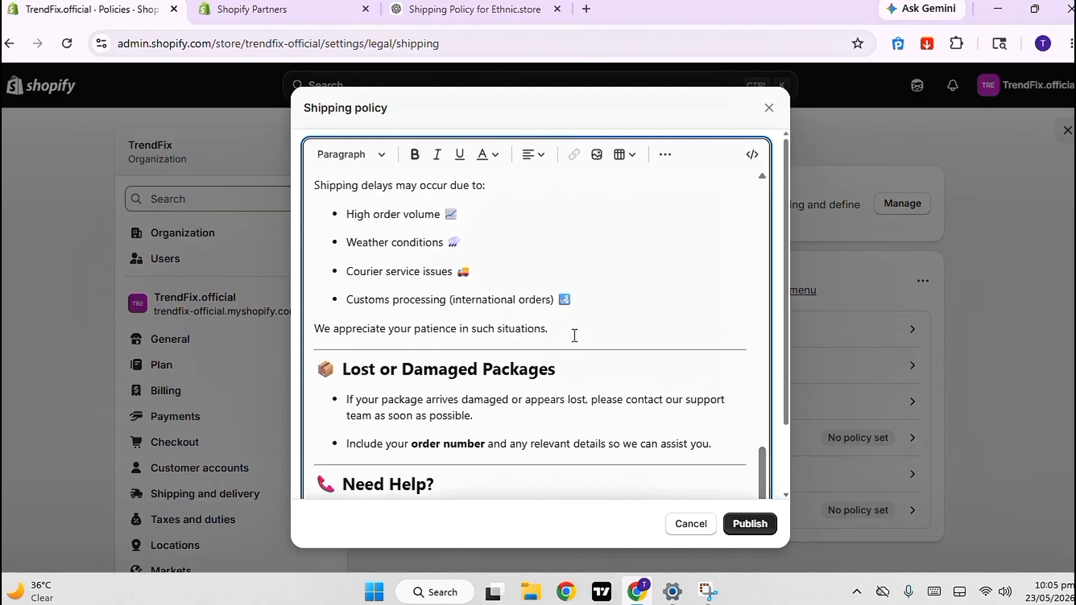
Remove the divider lines above the Order Processing and Shipping Locations headings in the Shipping policy text.
{"action": "scroll", "coordinate": [574, 335], "scroll_direction": "down", "scroll_amount": 2}
{"action": "scroll", "coordinate": [572, 333], "scroll_direction": "up", "scroll_amount": 2}
{"action": "scroll", "coordinate": [527, 325], "scroll_direction": "up", "scroll_amount": 4}
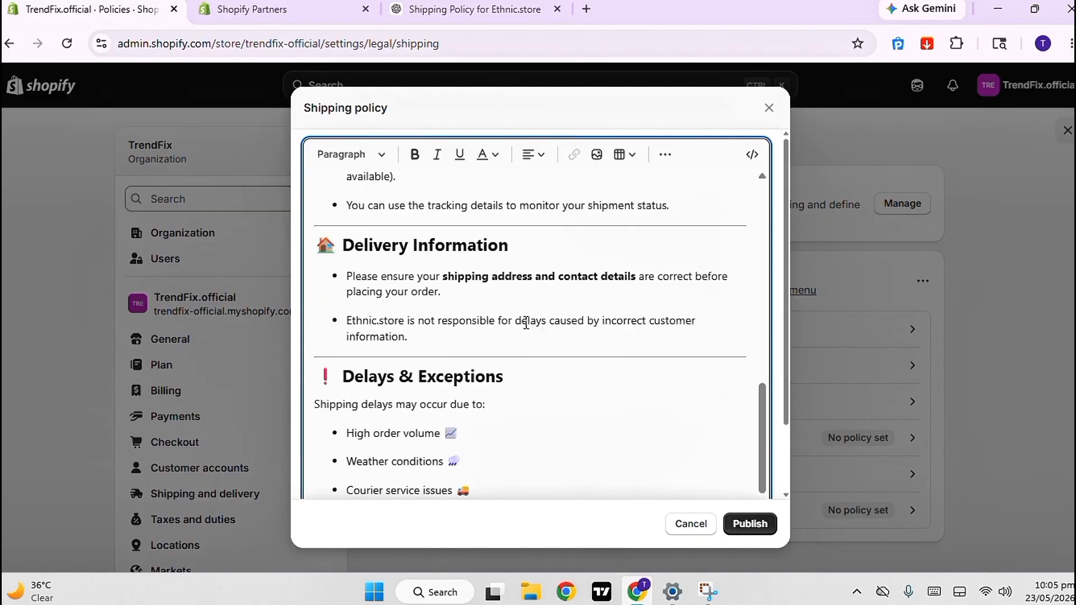
{"action": "scroll", "coordinate": [524, 320], "scroll_direction": "up", "scroll_amount": 10}
{"action": "scroll", "coordinate": [520, 313], "scroll_direction": "down", "scroll_amount": 1}
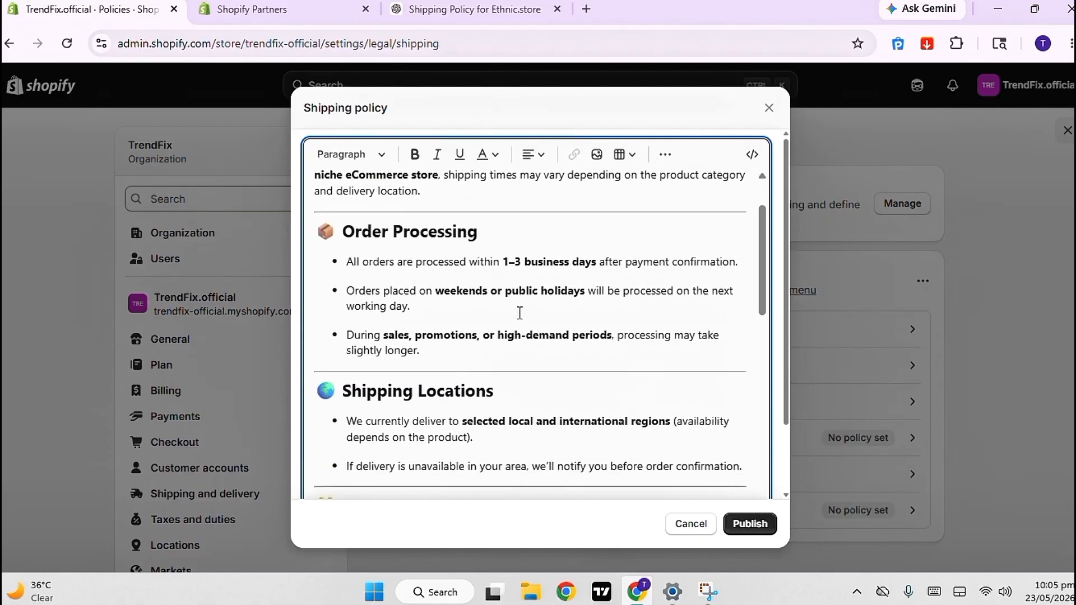
{"action": "left_click", "coordinate": [312, 229]}
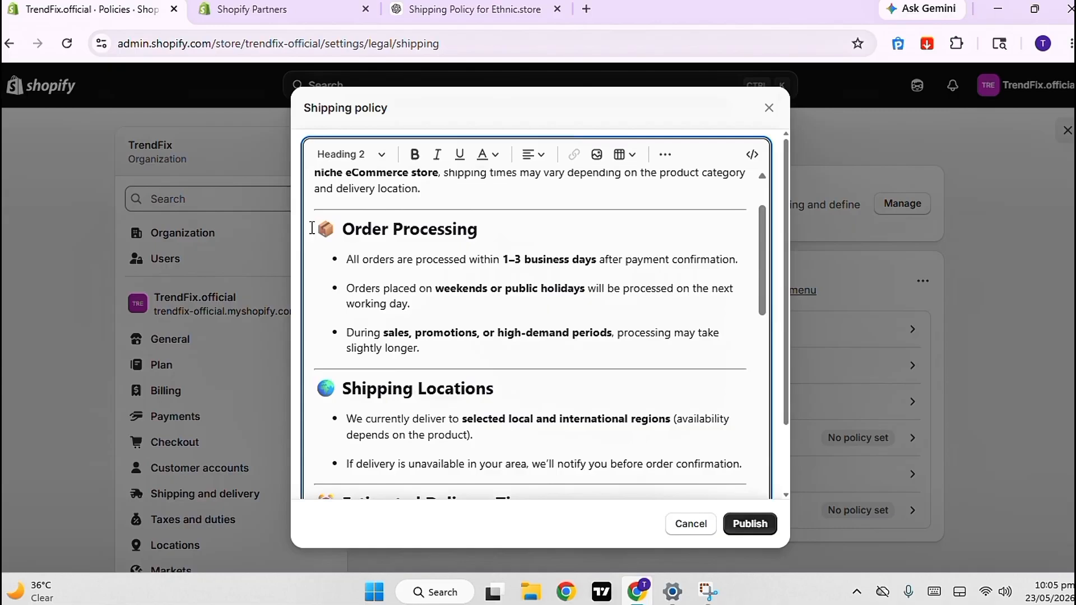
{"action": "scroll", "coordinate": [312, 227], "scroll_direction": "down", "scroll_amount": 1}
{"action": "scroll", "coordinate": [312, 228], "scroll_direction": "down", "scroll_amount": 2}
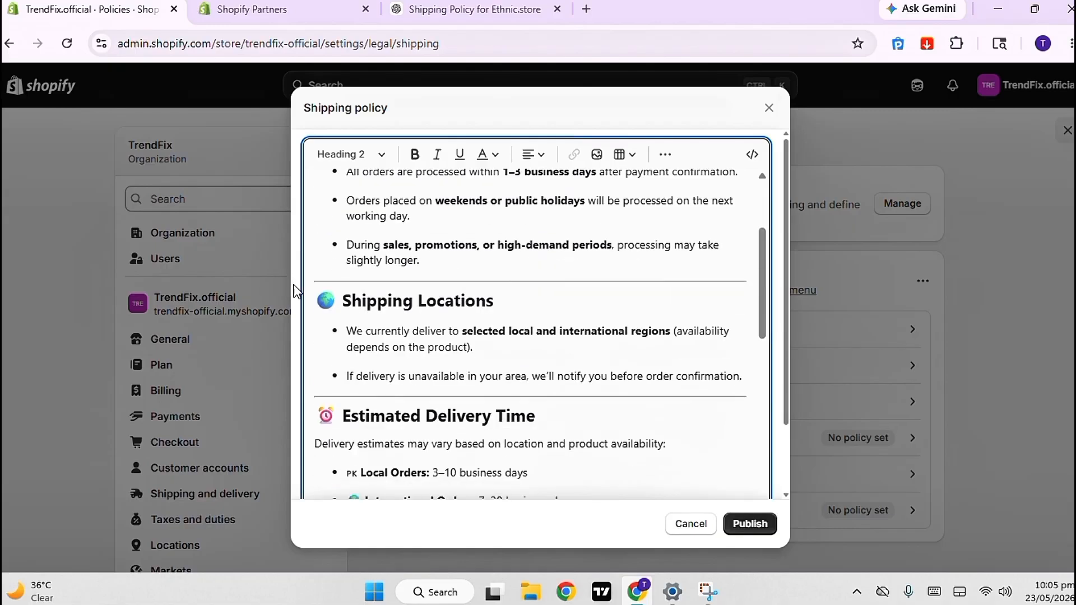
{"action": "scroll", "coordinate": [310, 308], "scroll_direction": "down", "scroll_amount": 1}
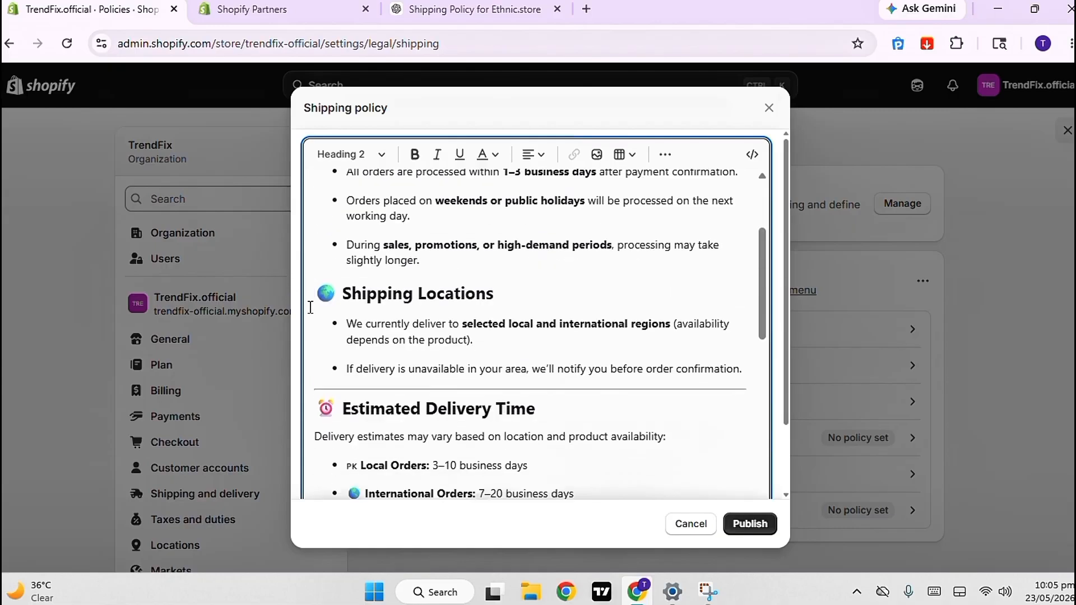
Remove the divider lines above the Estimated Delivery Time and Shipping Charges headings.
{"action": "scroll", "coordinate": [310, 308], "scroll_direction": "down", "scroll_amount": 2}
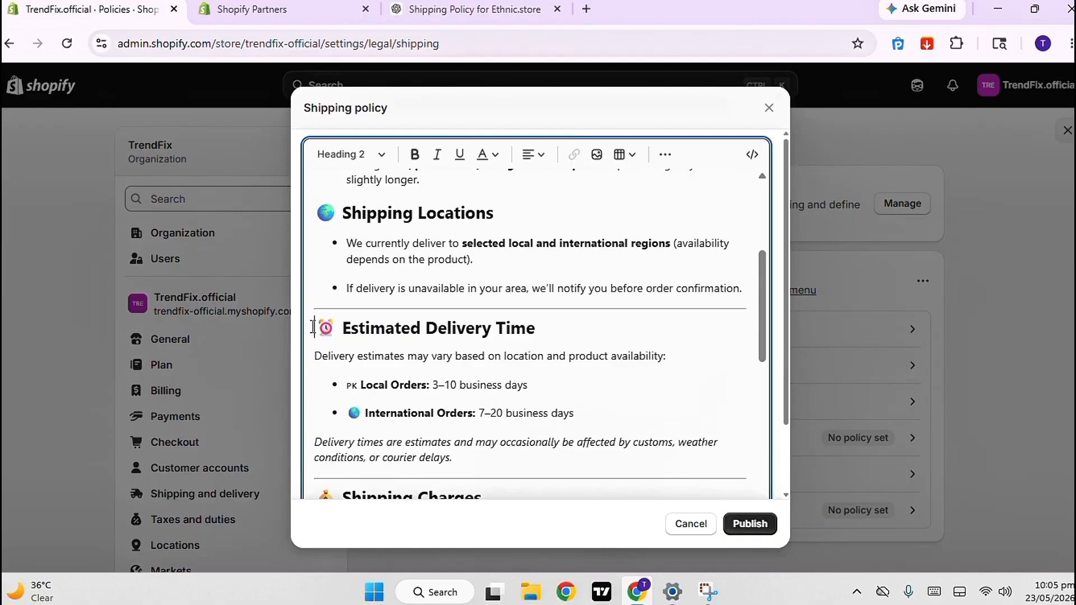
{"action": "scroll", "coordinate": [312, 326], "scroll_direction": "down", "scroll_amount": 4}
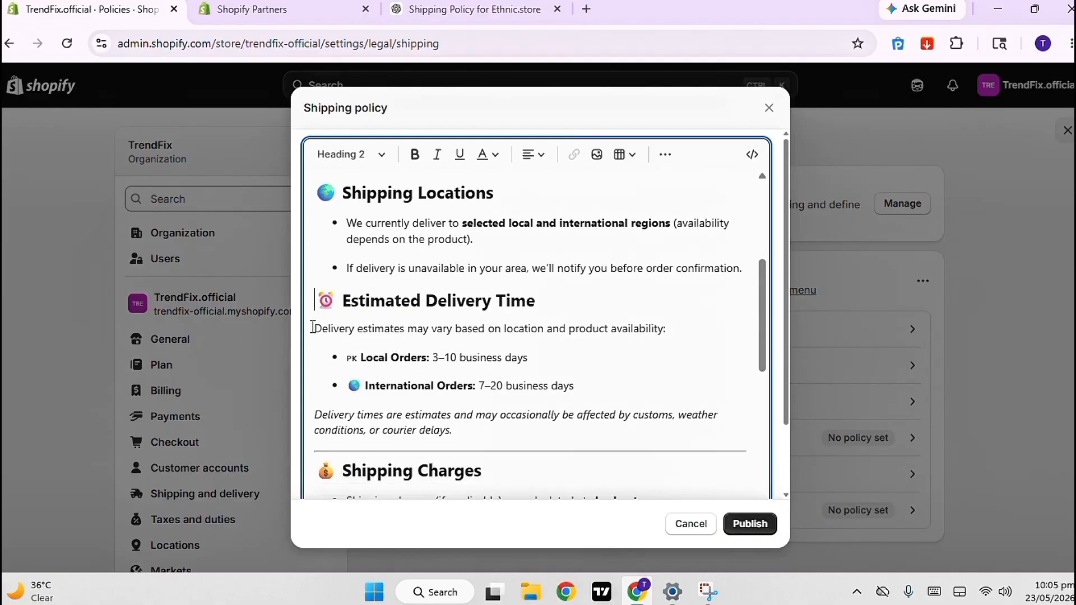
{"action": "scroll", "coordinate": [312, 327], "scroll_direction": "down", "scroll_amount": 1}
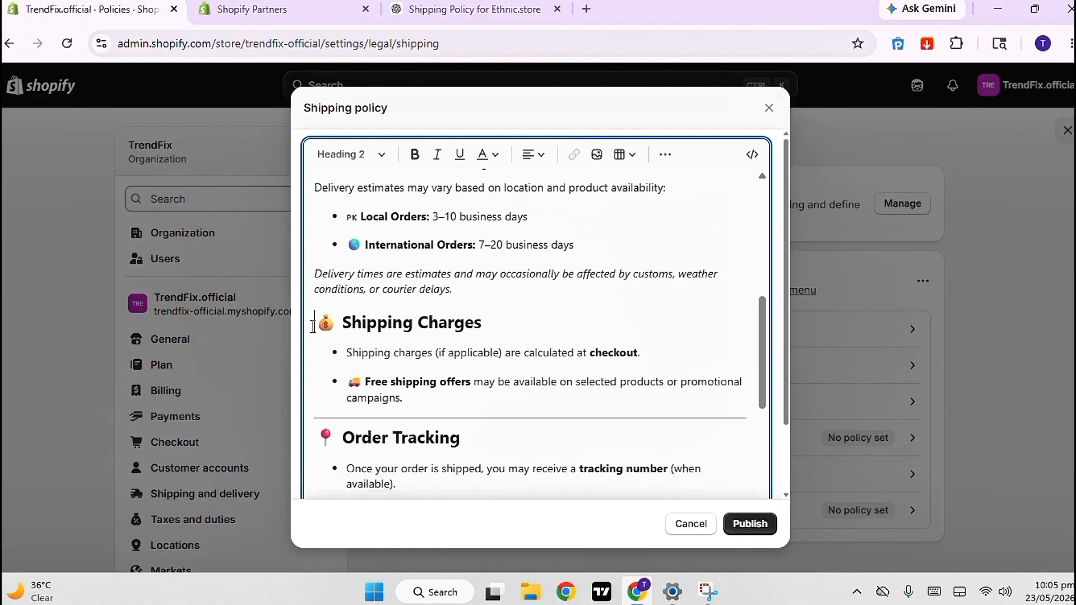
Remove the divider lines above the Order Tracking and Delivery Information headings.
{"action": "scroll", "coordinate": [312, 326], "scroll_direction": "down", "scroll_amount": 4}
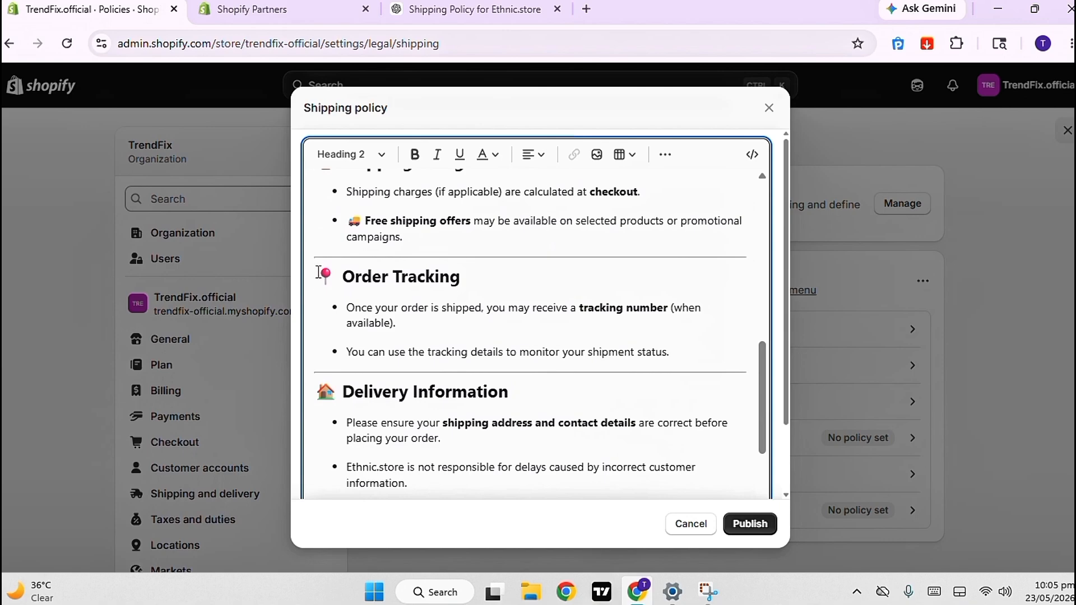
{"action": "scroll", "coordinate": [317, 278], "scroll_direction": "down", "scroll_amount": 1}
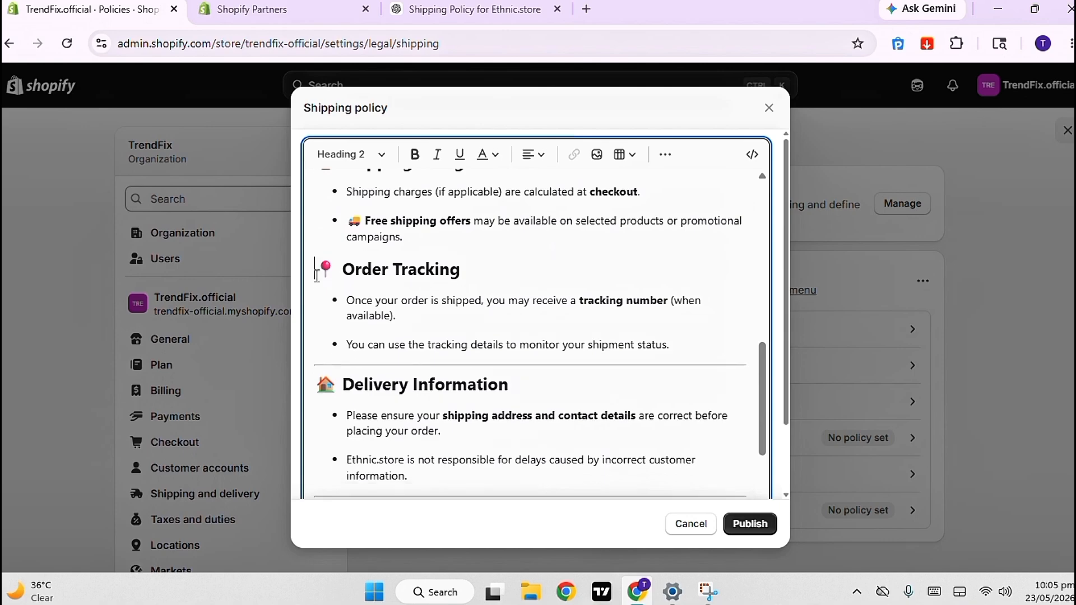
{"action": "scroll", "coordinate": [317, 276], "scroll_direction": "down", "scroll_amount": 2}
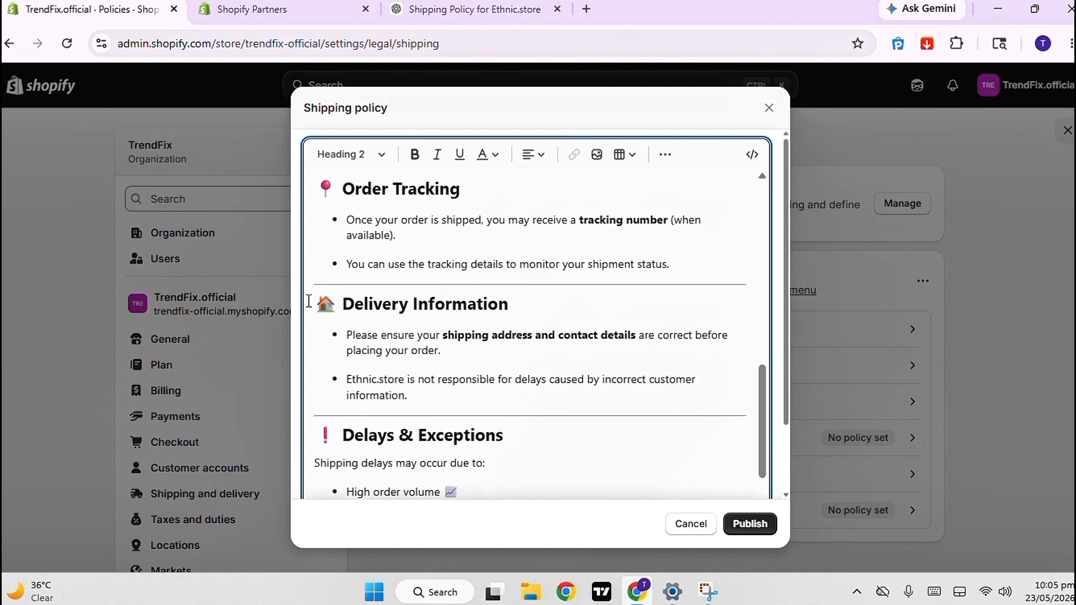
Remove the divider lines above the Delays & Exceptions and Lost or Damaged Packages headings.
{"action": "scroll", "coordinate": [309, 295], "scroll_direction": "down", "scroll_amount": 4}
{"action": "left_click", "coordinate": [319, 265]}
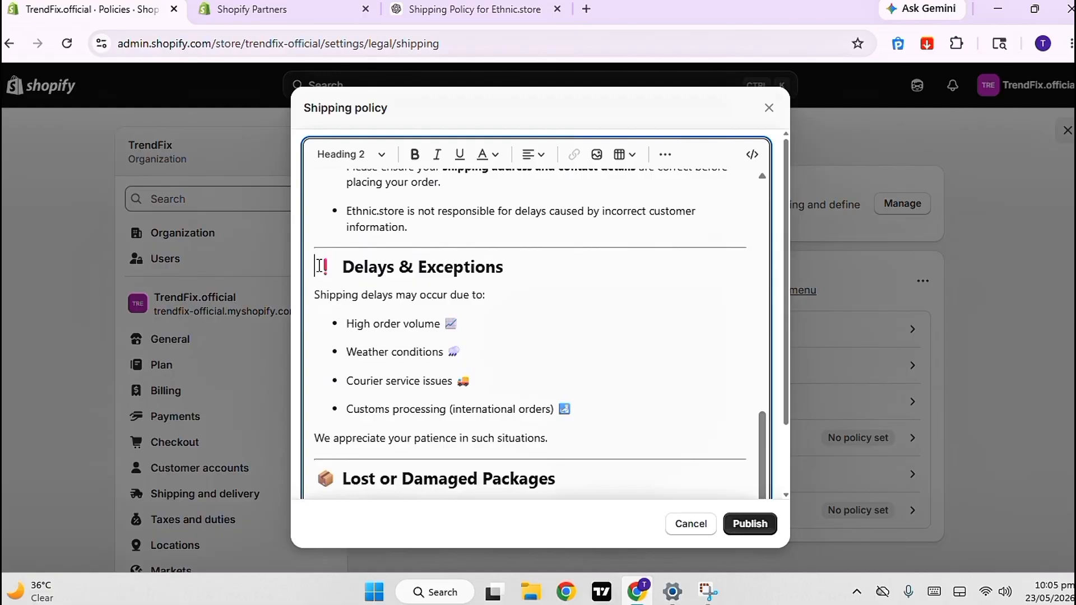
{"action": "key", "text": "BackSpace"}
{"action": "scroll", "coordinate": [319, 266], "scroll_direction": "down", "scroll_amount": 2}
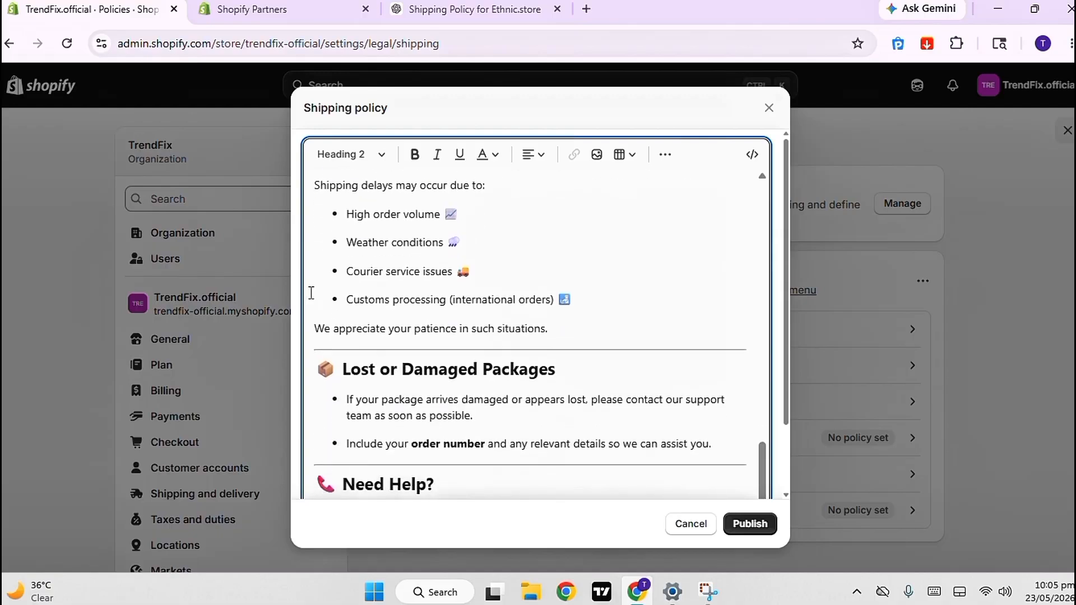
{"action": "left_click", "coordinate": [313, 361]}
{"action": "key", "text": "BackSpace"}
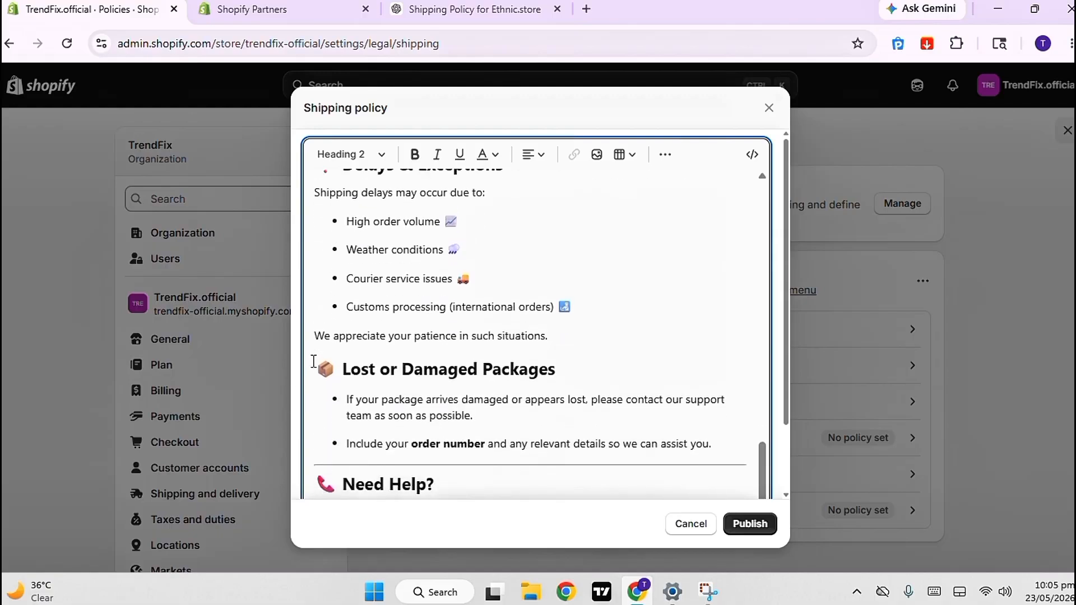
Remove the divider line above the Need Help? heading near the end of the policy.
{"action": "scroll", "coordinate": [314, 361], "scroll_direction": "down", "scroll_amount": 2}
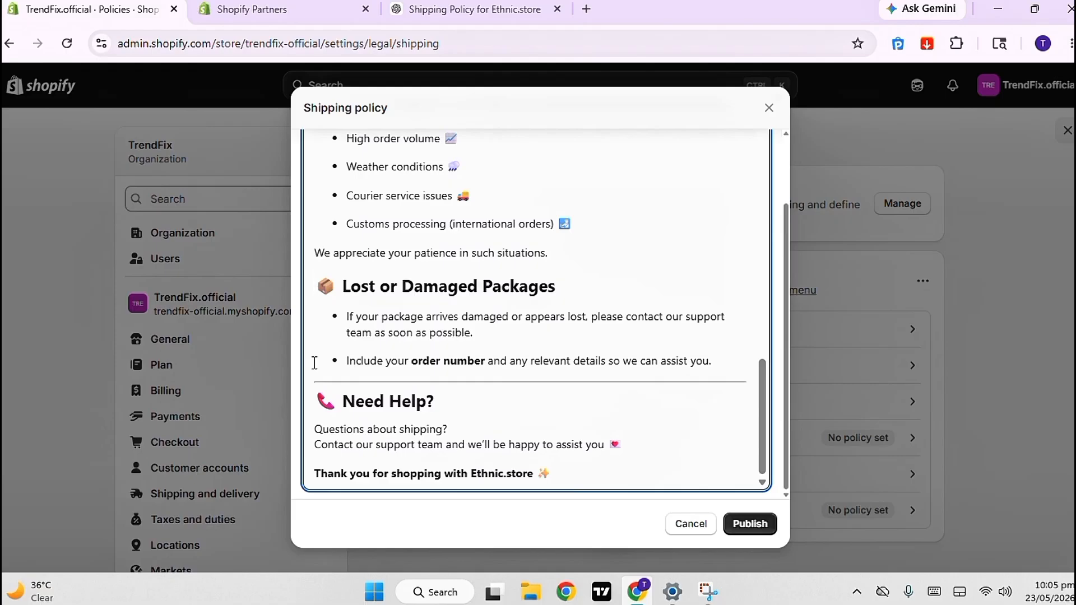
{"action": "left_click", "coordinate": [309, 396]}
{"action": "key", "text": "BackSpace"}
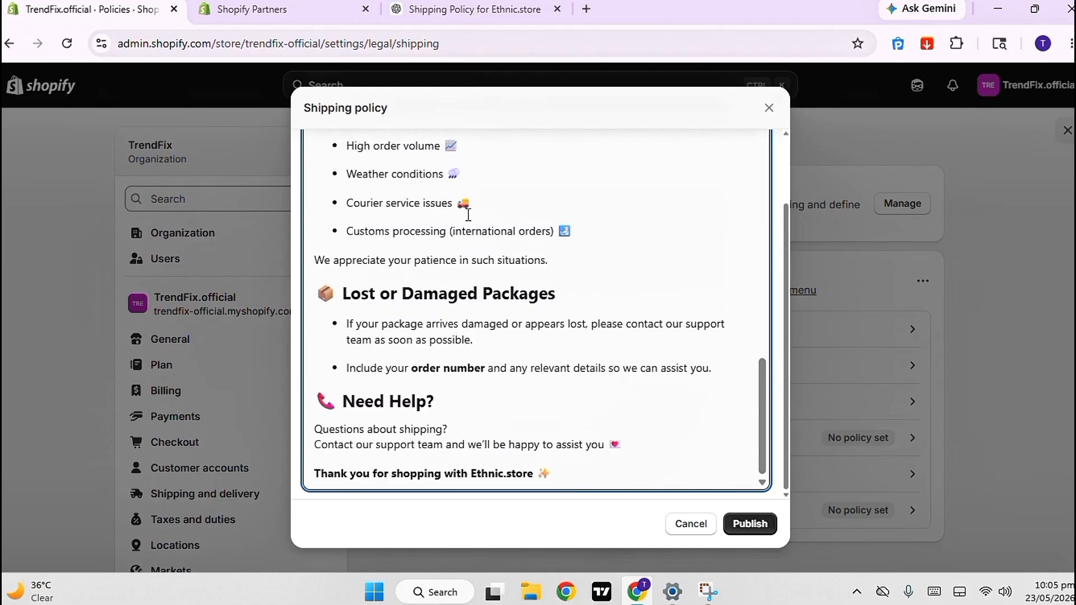
Check through the cleaned-up Shipping policy text and publish it.
{"action": "scroll", "coordinate": [468, 215], "scroll_direction": "up", "scroll_amount": 10}
{"action": "scroll", "coordinate": [468, 215], "scroll_direction": "down", "scroll_amount": 4}
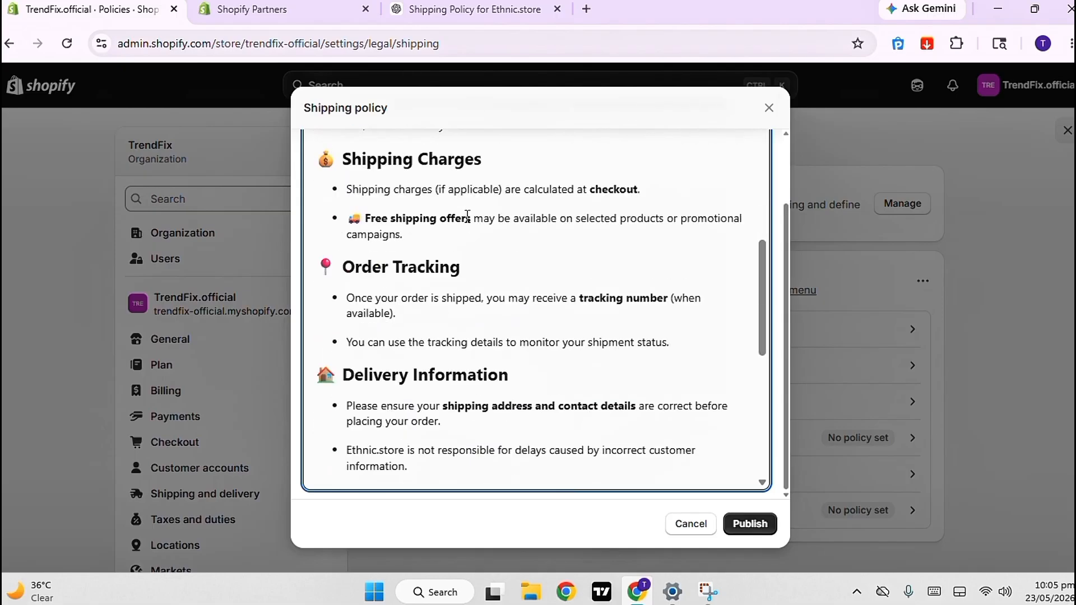
{"action": "scroll", "coordinate": [468, 217], "scroll_direction": "down", "scroll_amount": 8}
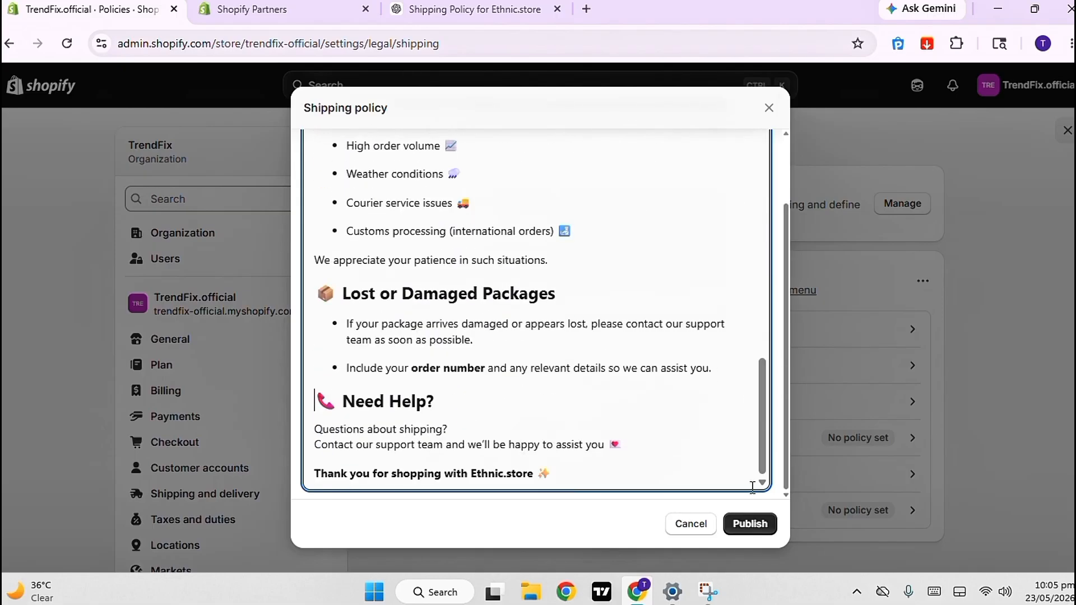
{"action": "left_click", "coordinate": [742, 530]}
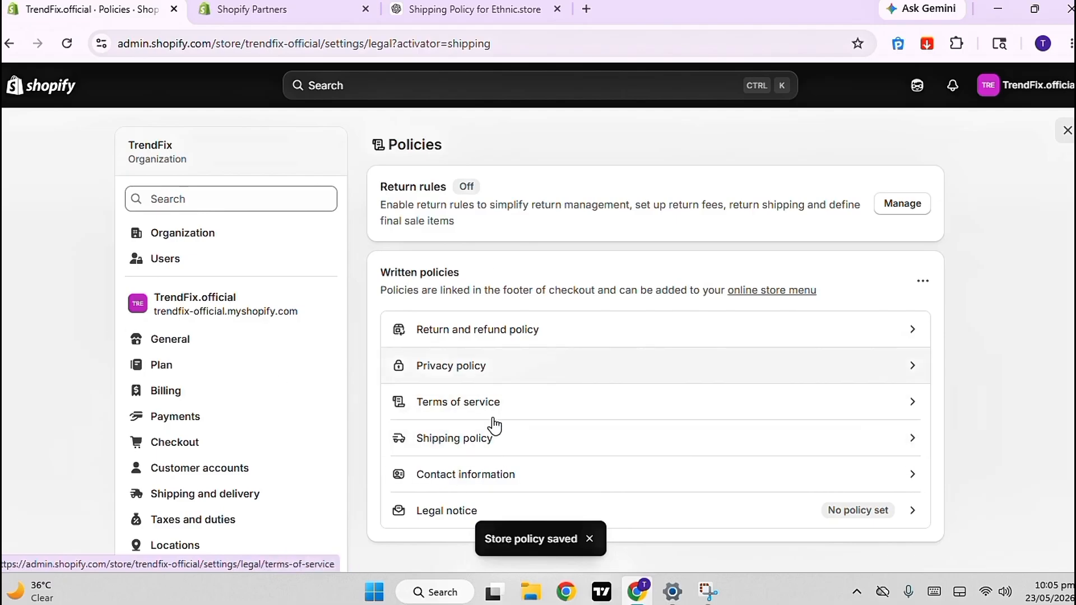
Reopen the published Shipping policy, look through its text down to the last sections and close it.
{"action": "left_click", "coordinate": [510, 443]}
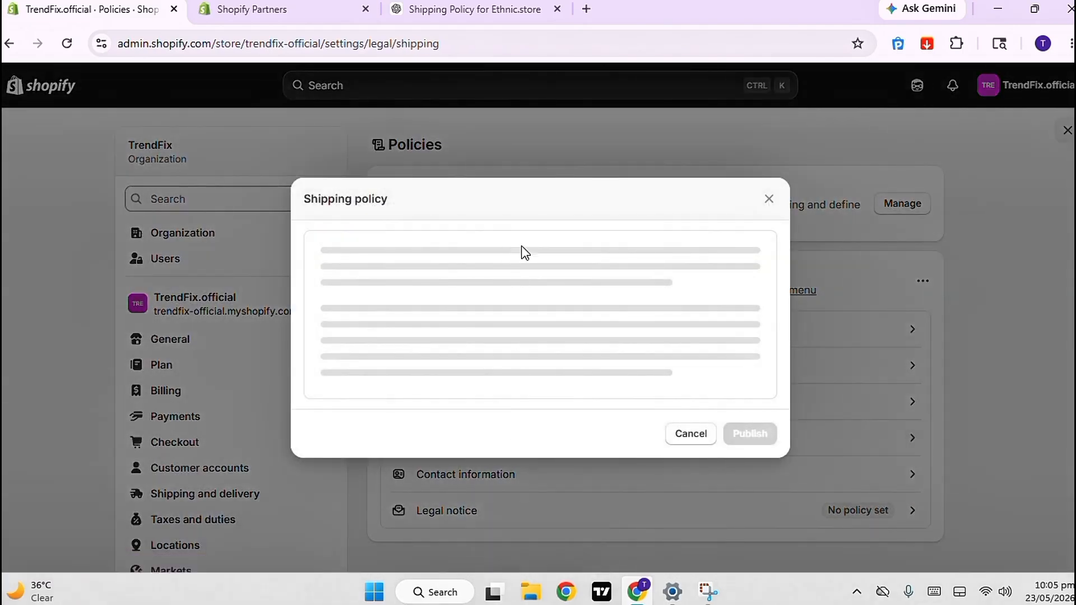
{"action": "scroll", "coordinate": [541, 314], "scroll_direction": "down", "scroll_amount": 1}
{"action": "scroll", "coordinate": [541, 314], "scroll_direction": "down", "scroll_amount": 10}
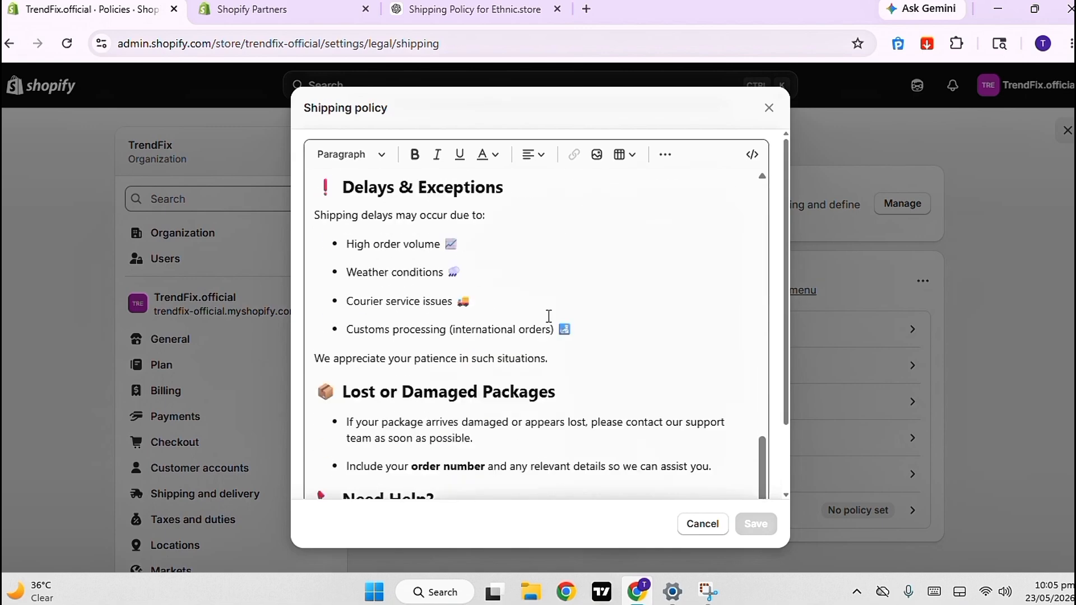
{"action": "left_click", "coordinate": [768, 107]}
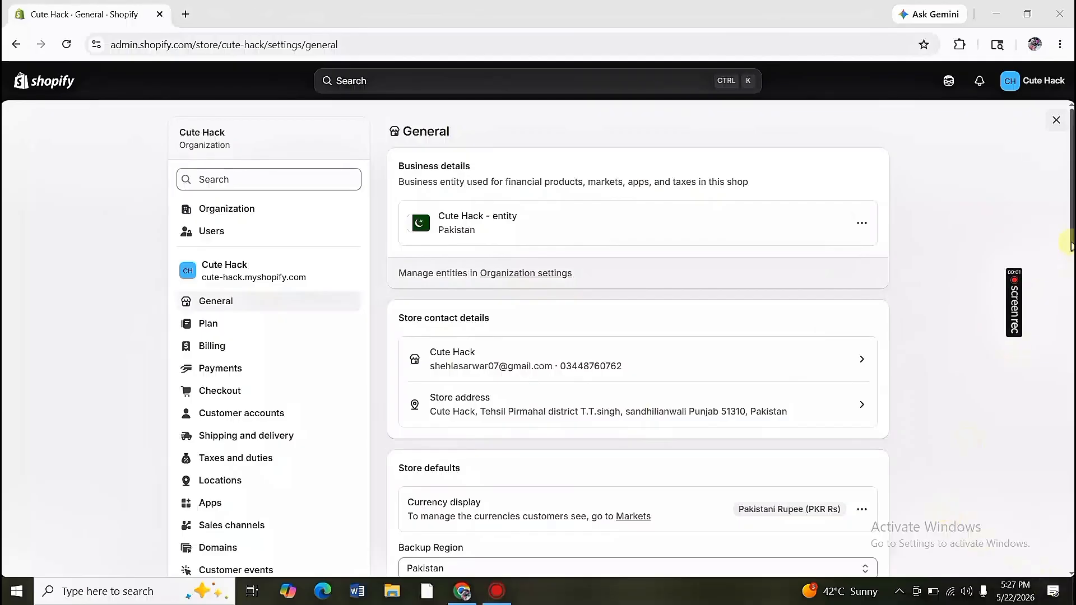
Open the Contact information policy in the Cute Hack store's policy settings.
{"action": "left_click_drag", "start_coordinate": [1070, 245], "coordinate": [1070, 331]}
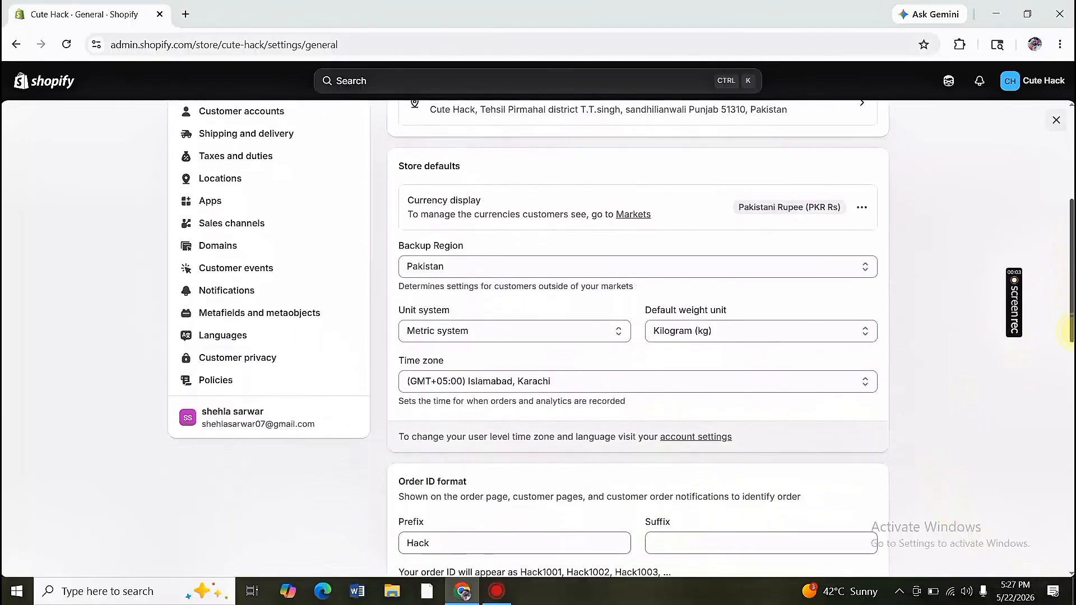
{"action": "left_click", "coordinate": [226, 386]}
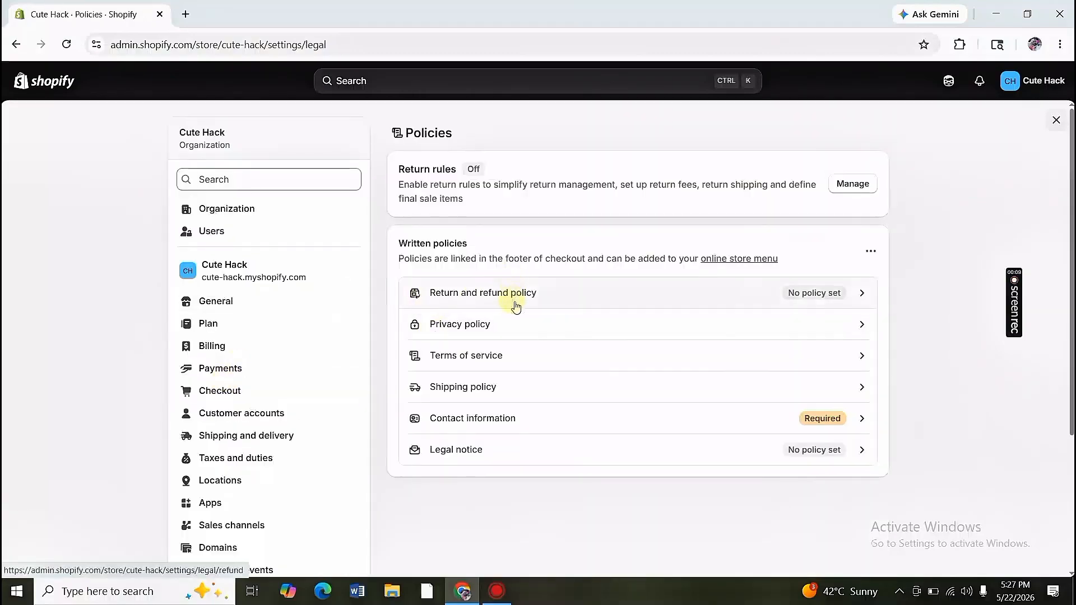
{"action": "left_click", "coordinate": [506, 417]}
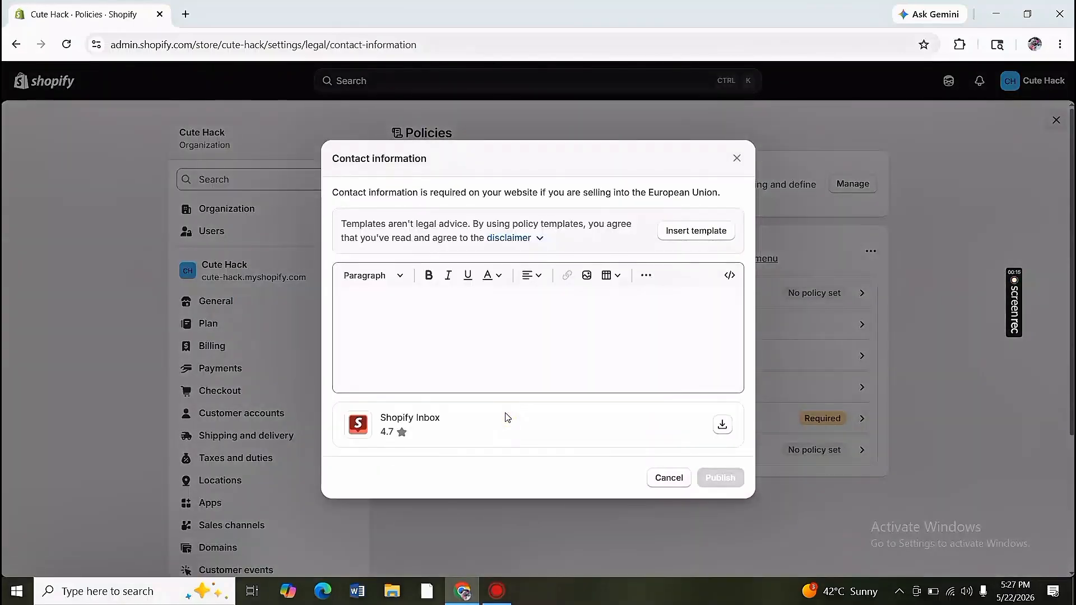
Insert the ready-made template into the empty Contact information editor.
{"action": "left_click", "coordinate": [397, 355]}
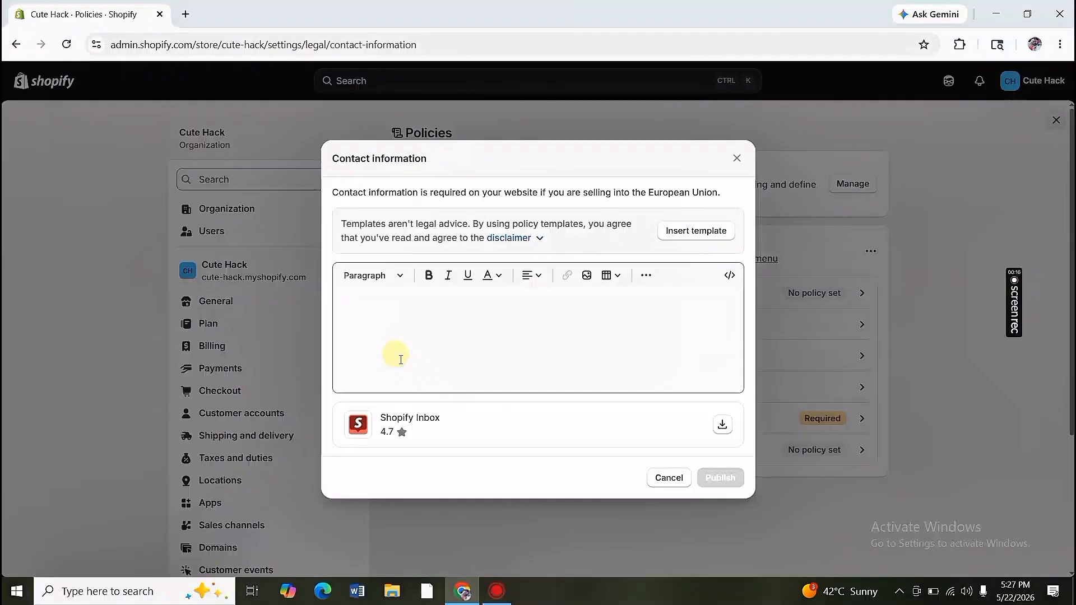
{"action": "left_click", "coordinate": [460, 351]}
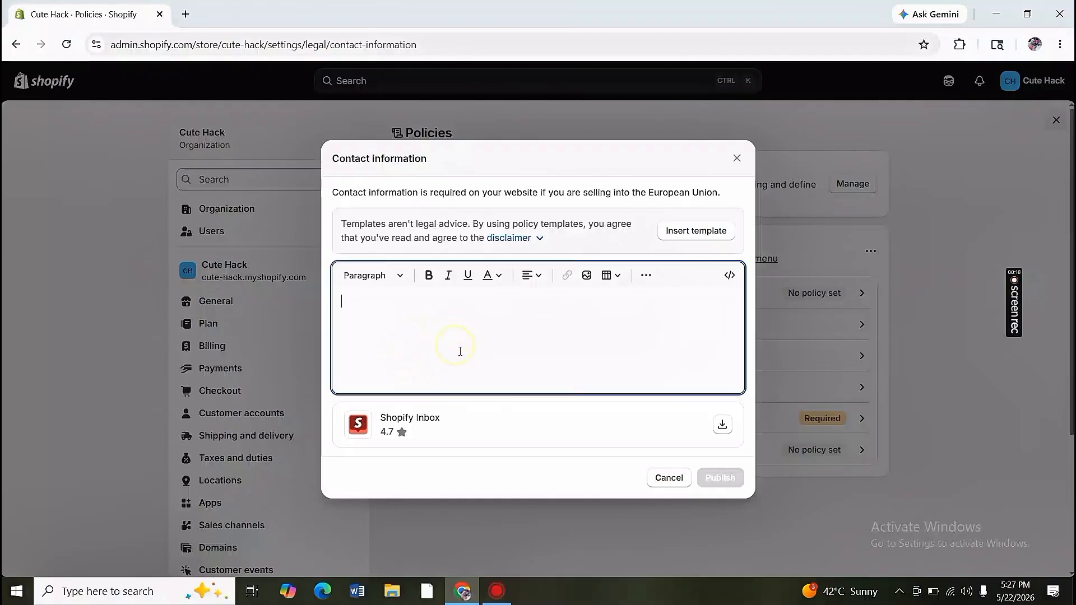
{"action": "left_click", "coordinate": [685, 235]}
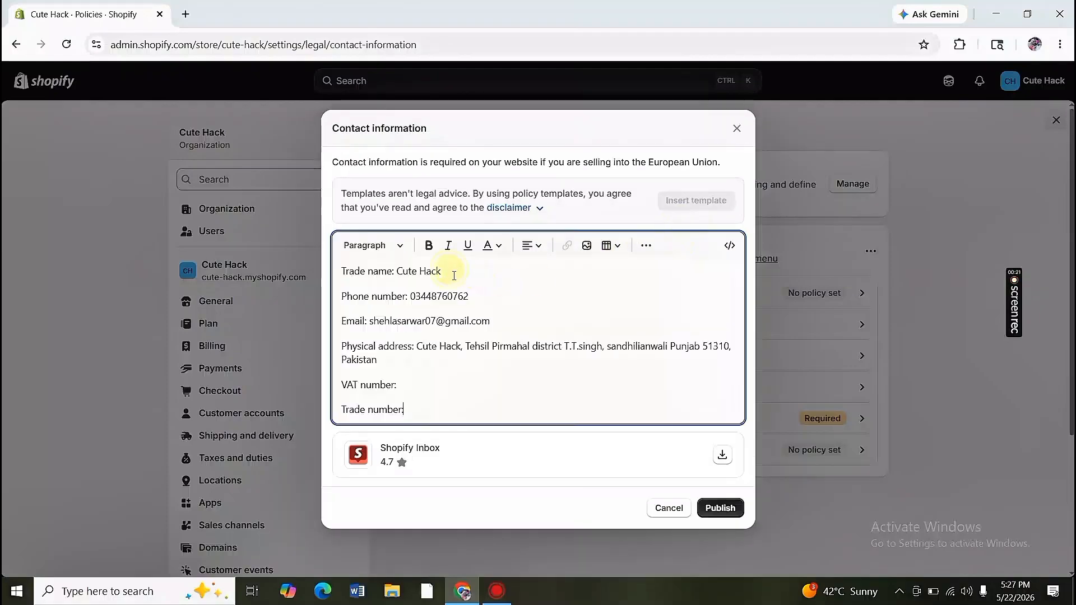
Replace the trade name in the contact template with Ethnic.Store.
{"action": "key", "text": "BackSpace"}
{"action": "key", "text": "BackSpace"}
{"action": "key", "text": "BackSpace"}
{"action": "key", "text": "BackSpace"}
{"action": "key", "text": "BackSpace"}
{"action": "key", "text": "BackSpace"}
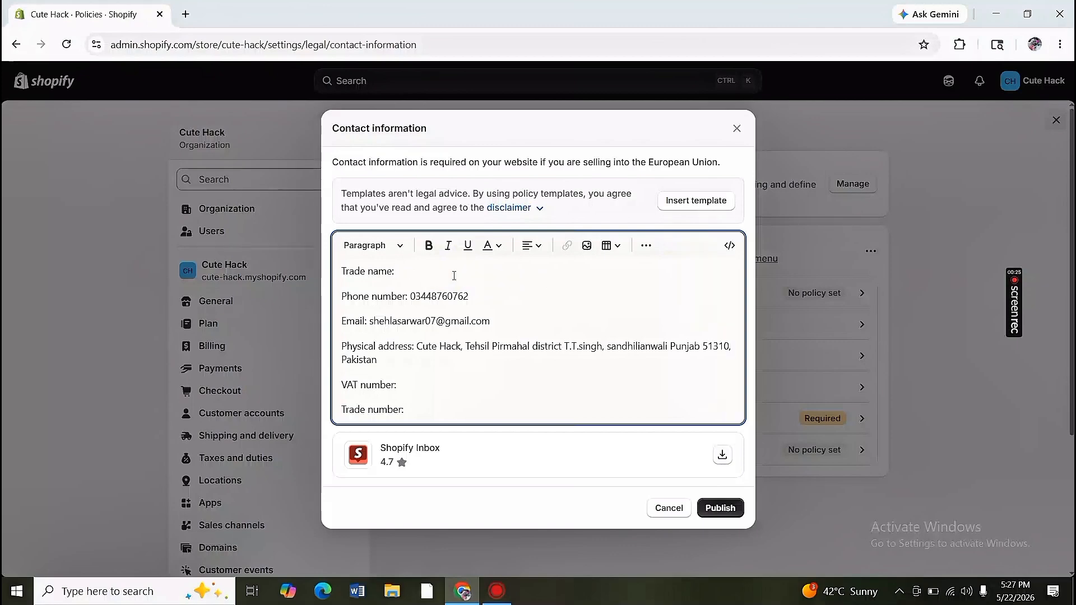
{"action": "type", "text": "Ethnic.Store"}
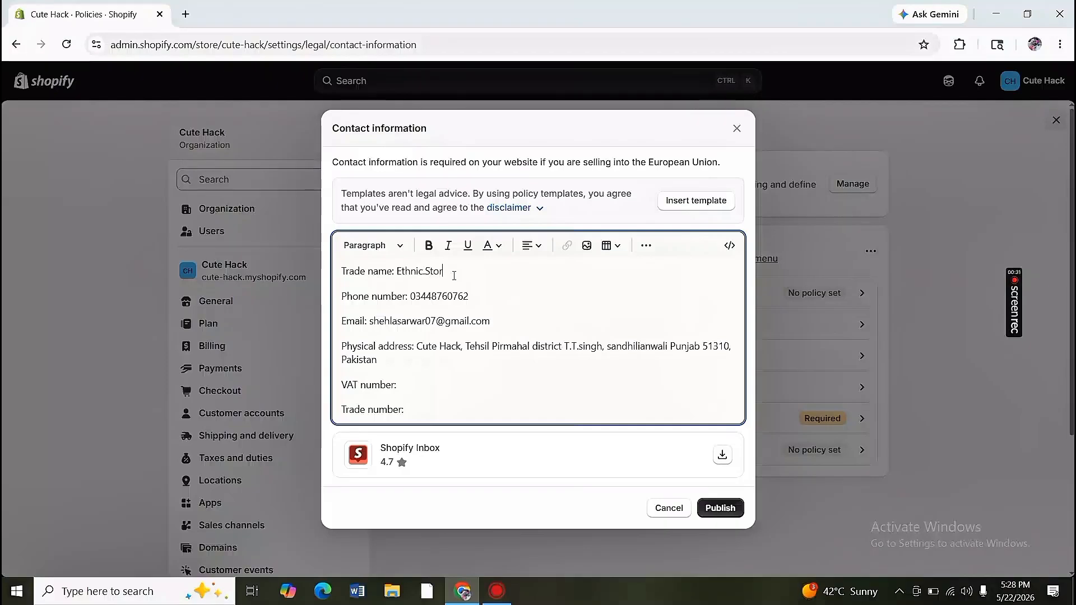
Replace the last three digits of the phone number in the contact information.
{"action": "left_click", "coordinate": [469, 295]}
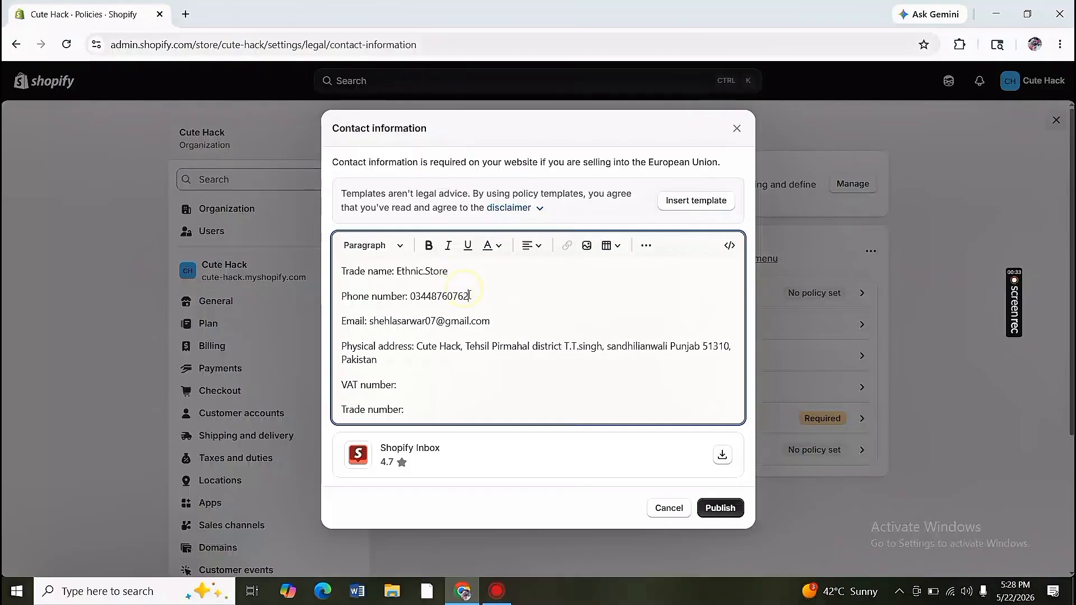
{"action": "key", "text": "BackSpace"}
{"action": "key", "text": "BackSpace"}
{"action": "key", "text": "BackSpace"}
{"action": "type", "text": "007"}
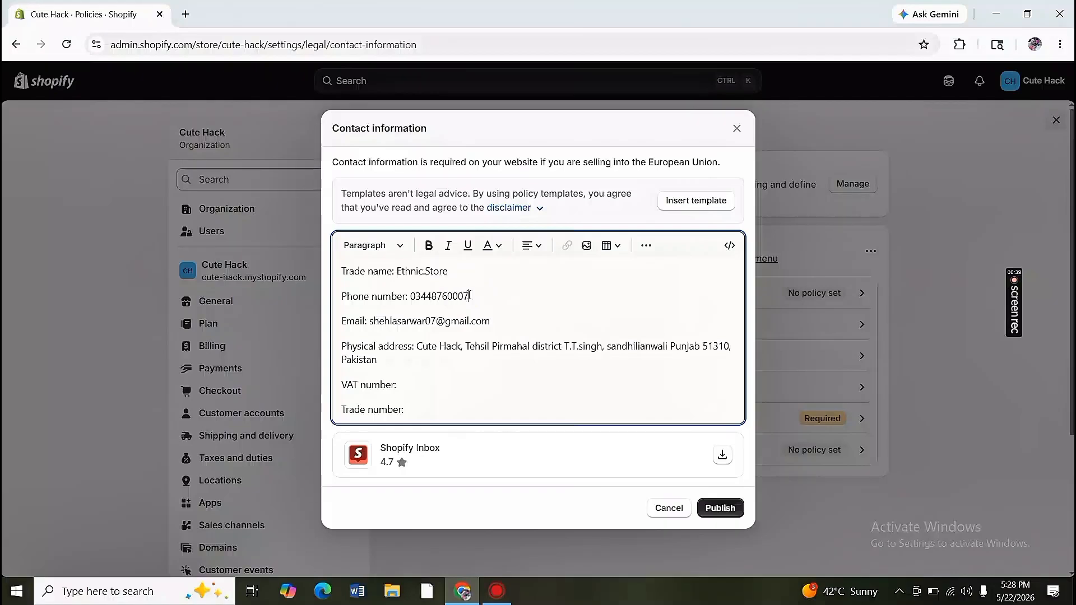
Replace the part before the @ sign in the contact e-mail address with the store's mailbox name.
{"action": "left_click", "coordinate": [436, 321]}
{"action": "key", "text": "BackSpace"}
{"action": "key", "text": "BackSpace"}
{"action": "key", "text": "BackSpace"}
{"action": "key", "text": "BackSpace"}
{"action": "key", "text": "BackSpace"}
{"action": "key", "text": "BackSpace"}
{"action": "key", "text": "BackSpace"}
{"action": "key", "text": "BackSpace"}
{"action": "key", "text": "BackSpace"}
{"action": "key", "text": "BackSpace"}
{"action": "key", "text": "BackSpace"}
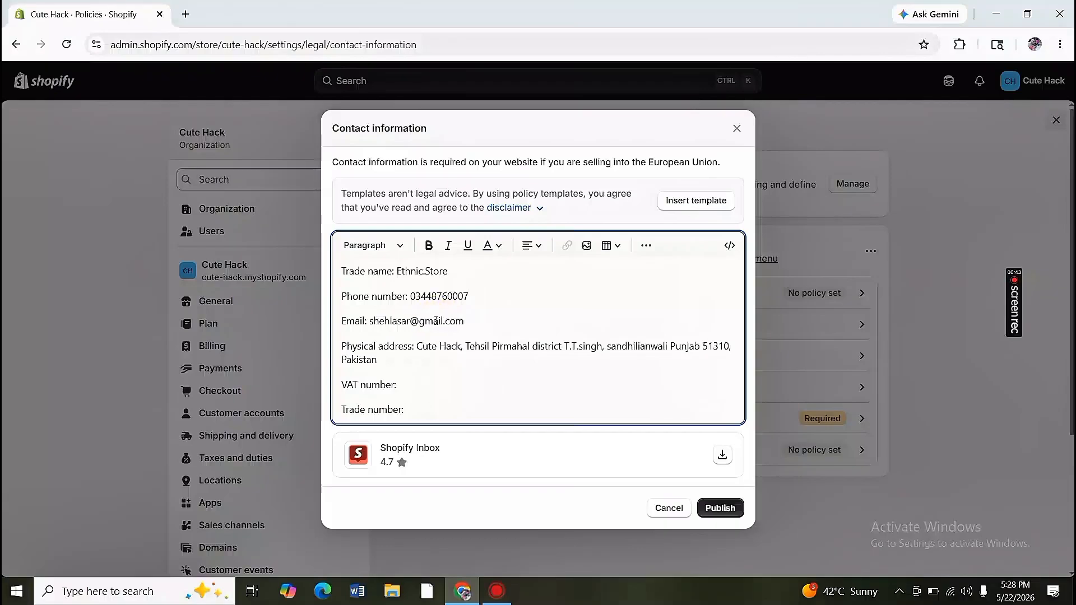
{"action": "key", "text": "BackSpace"}
{"action": "key", "text": "BackSpace"}
{"action": "key", "text": "BackSpace"}
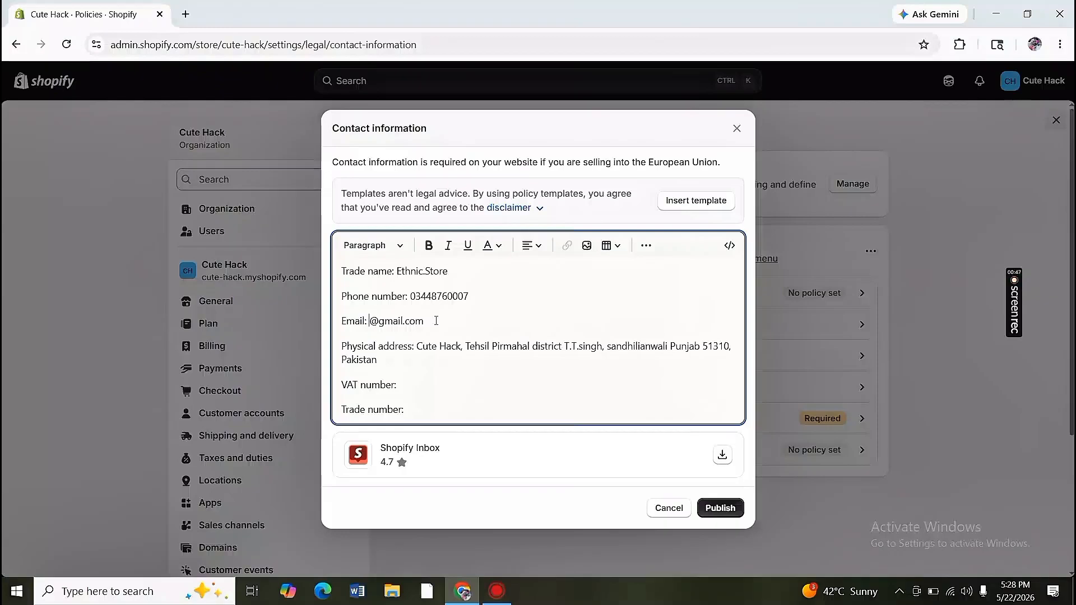
{"action": "type", "text": "ethnic.store"}
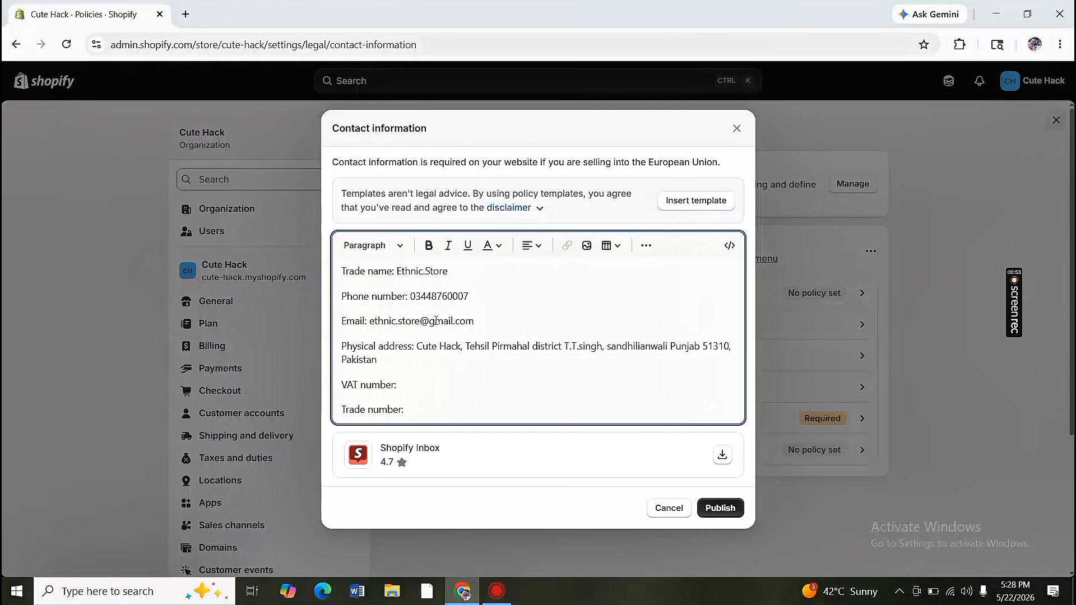
Replace the business name at the start of the physical address in the contact information with Ethnic.Store.
{"action": "left_click", "coordinate": [451, 339]}
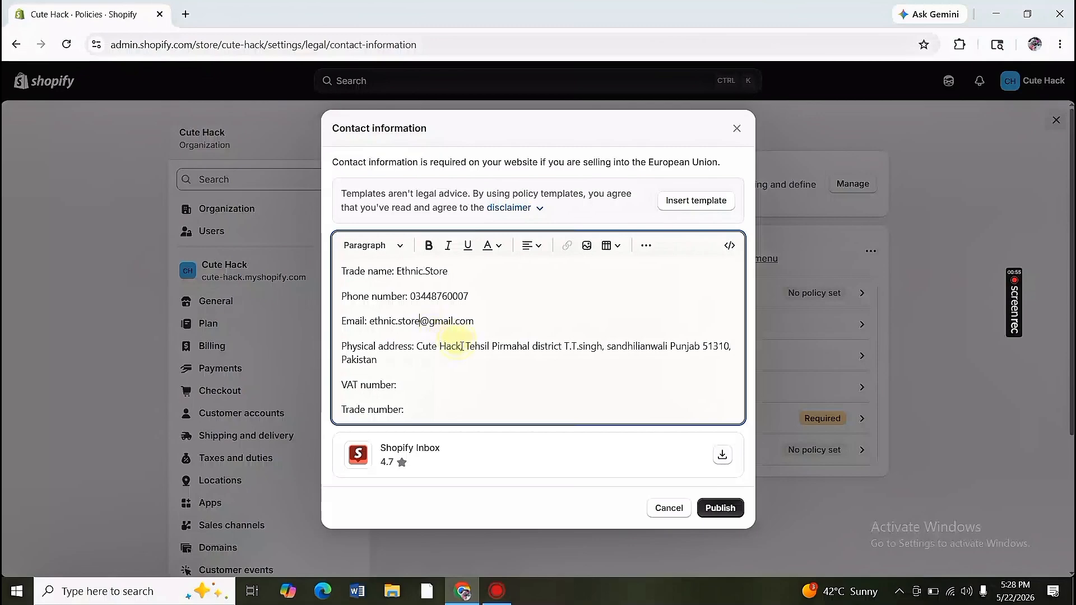
{"action": "key", "text": "BackSpace"}
{"action": "key", "text": "BackSpace"}
{"action": "key", "text": "BackSpace"}
{"action": "key", "text": "BackSpace"}
{"action": "key", "text": "BackSpace"}
{"action": "key", "text": "BackSpace"}
{"action": "key", "text": "BackSpace"}
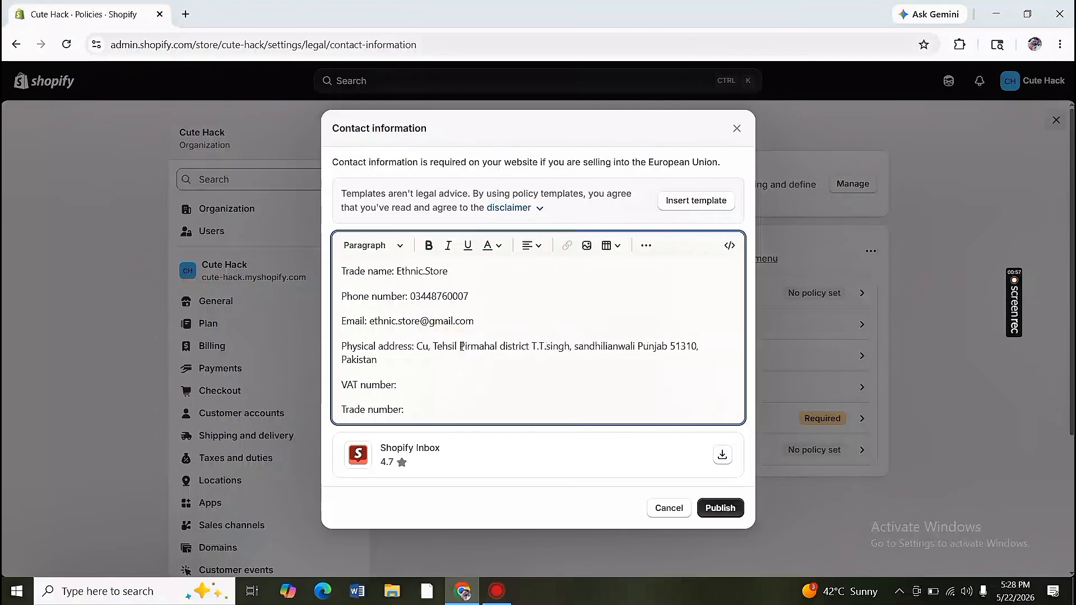
{"action": "key", "text": "BackSpace"}
{"action": "key", "text": "BackSpace"}
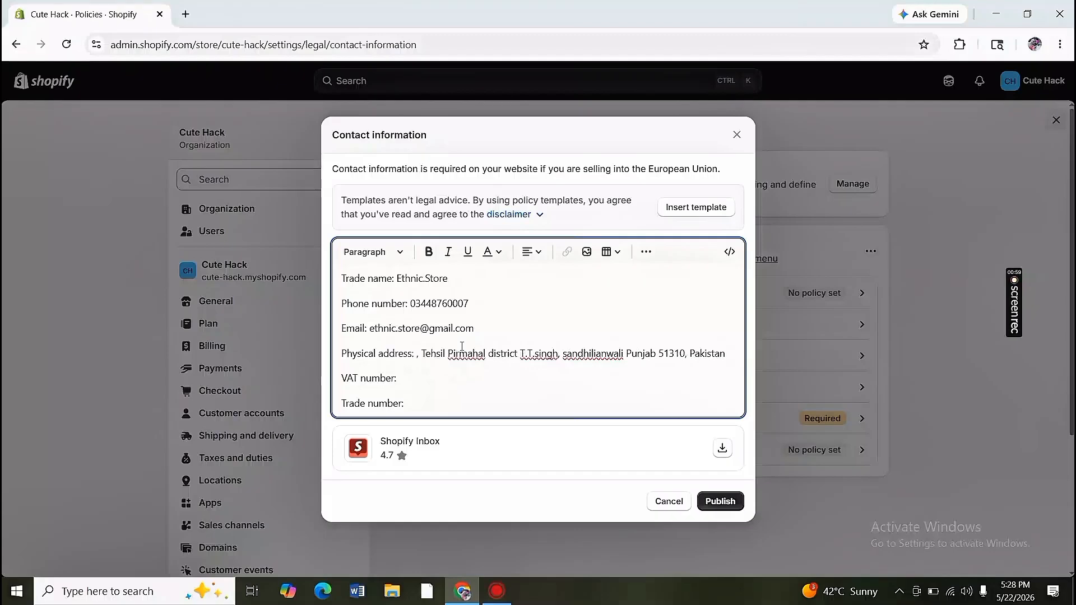
{"action": "type", "text": "Ethnic,"}
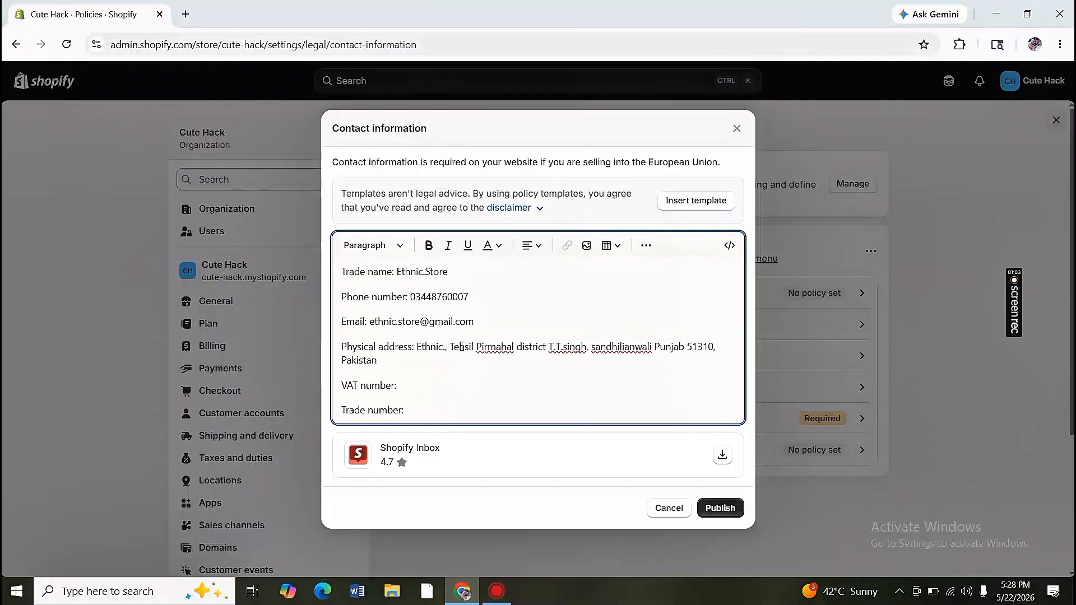
{"action": "key", "text": "BackSpace"}
{"action": "type", "text": ".Store"}
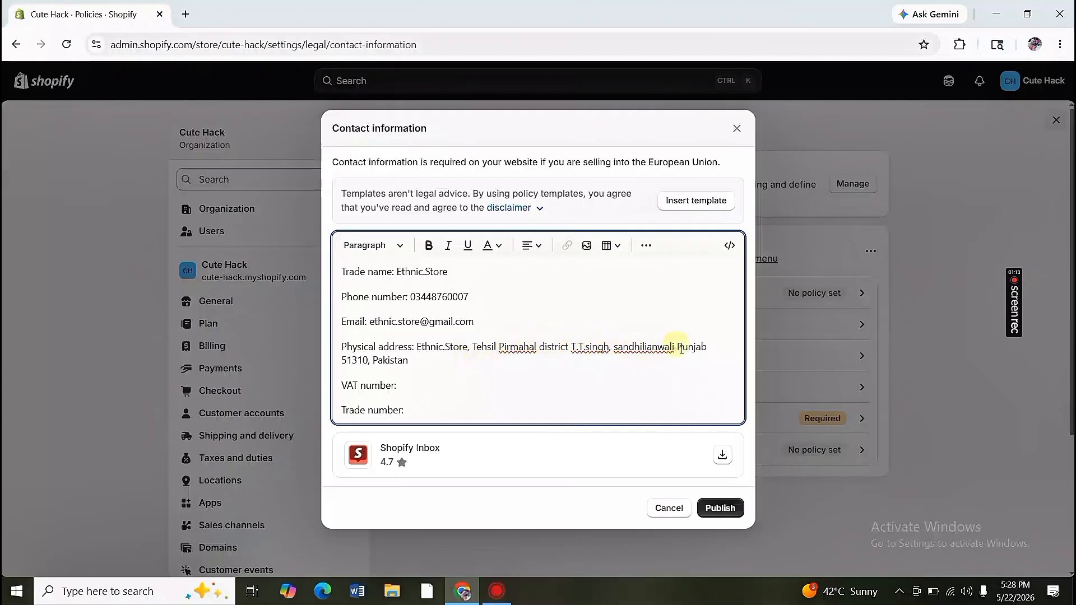
Delete the locality name before the province in the physical address and publish the contact information.
{"action": "left_click", "coordinate": [676, 347]}
{"action": "key", "text": "BackSpace"}
{"action": "key", "text": "BackSpace"}
{"action": "key", "text": "BackSpace"}
{"action": "key", "text": "BackSpace"}
{"action": "key", "text": "BackSpace"}
{"action": "key", "text": "BackSpace"}
{"action": "key", "text": "BackSpace"}
{"action": "key", "text": "BackSpace"}
{"action": "key", "text": "BackSpace"}
{"action": "key", "text": "BackSpace"}
{"action": "key", "text": "BackSpace"}
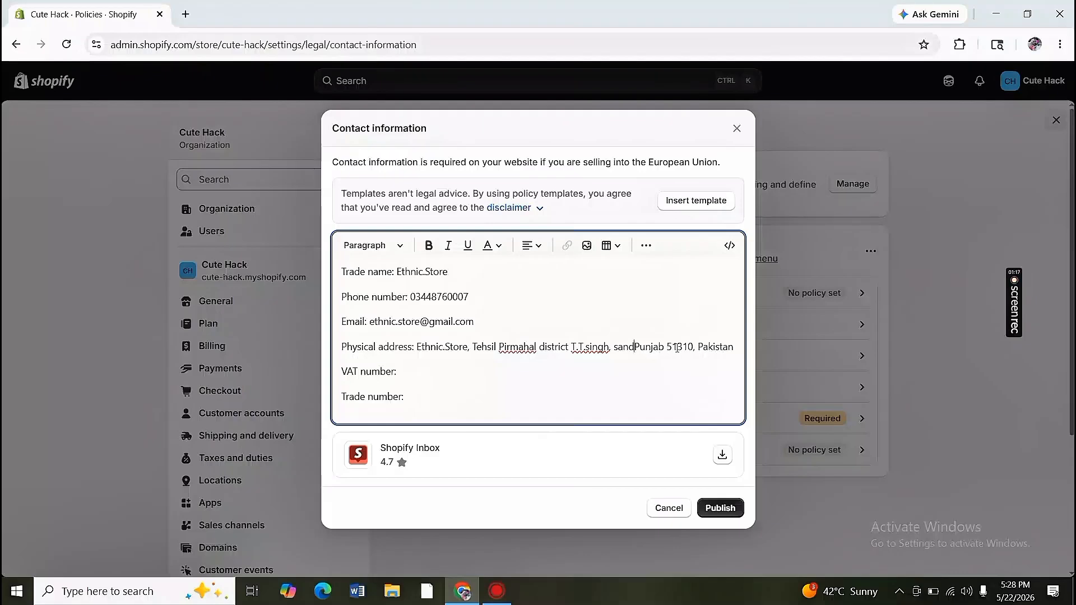
{"action": "key", "text": "BackSpace"}
{"action": "key", "text": "BackSpace"}
{"action": "key", "text": "BackSpace"}
{"action": "key", "text": "BackSpace"}
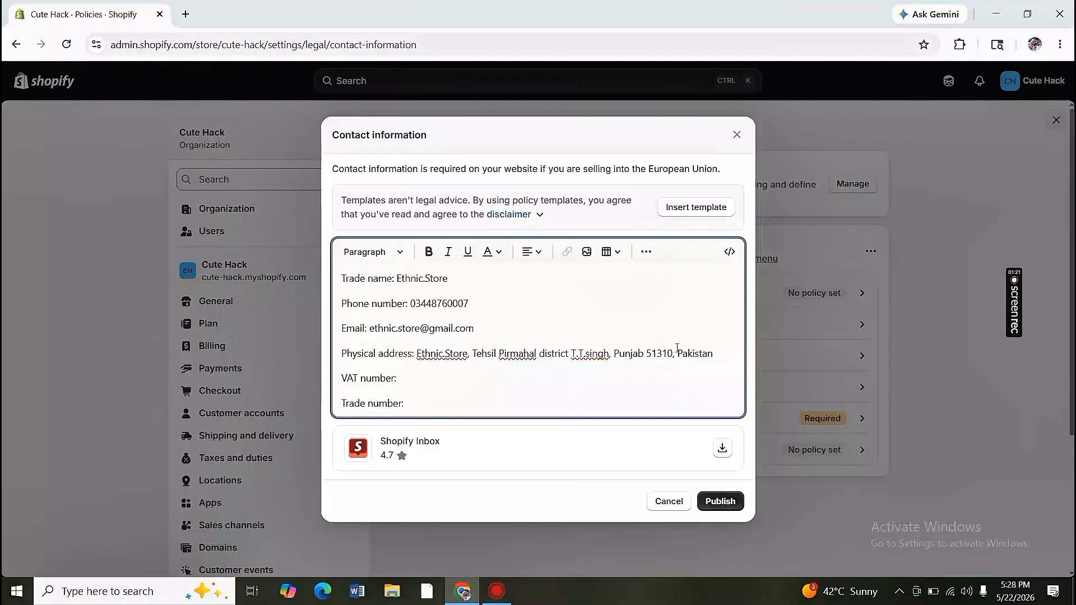
{"action": "left_click", "coordinate": [538, 355]}
{"action": "left_click", "coordinate": [729, 504]}
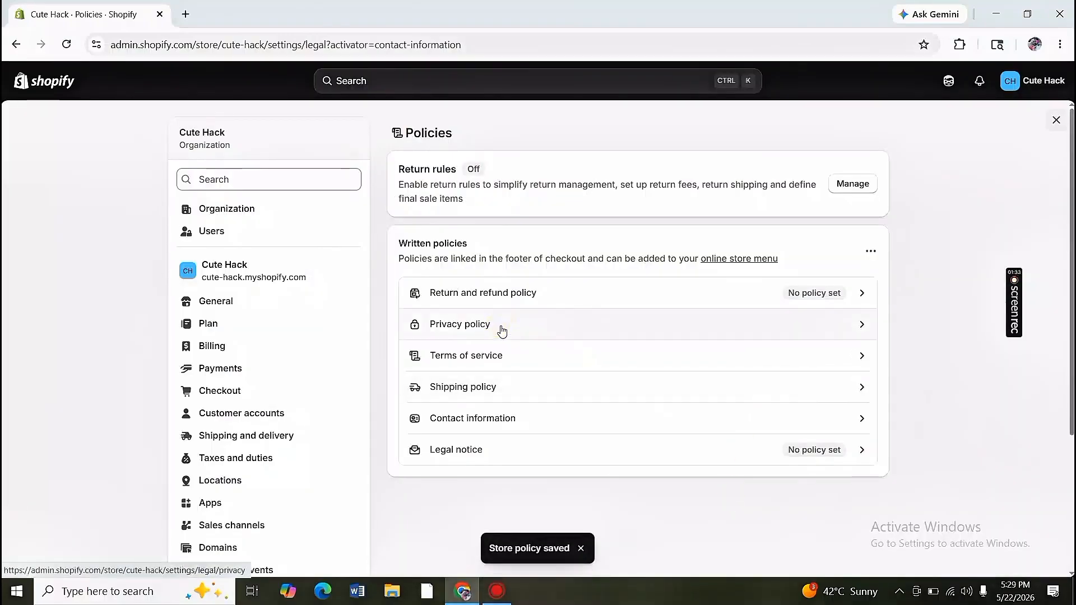
{"action": "left_click", "coordinate": [519, 301]}
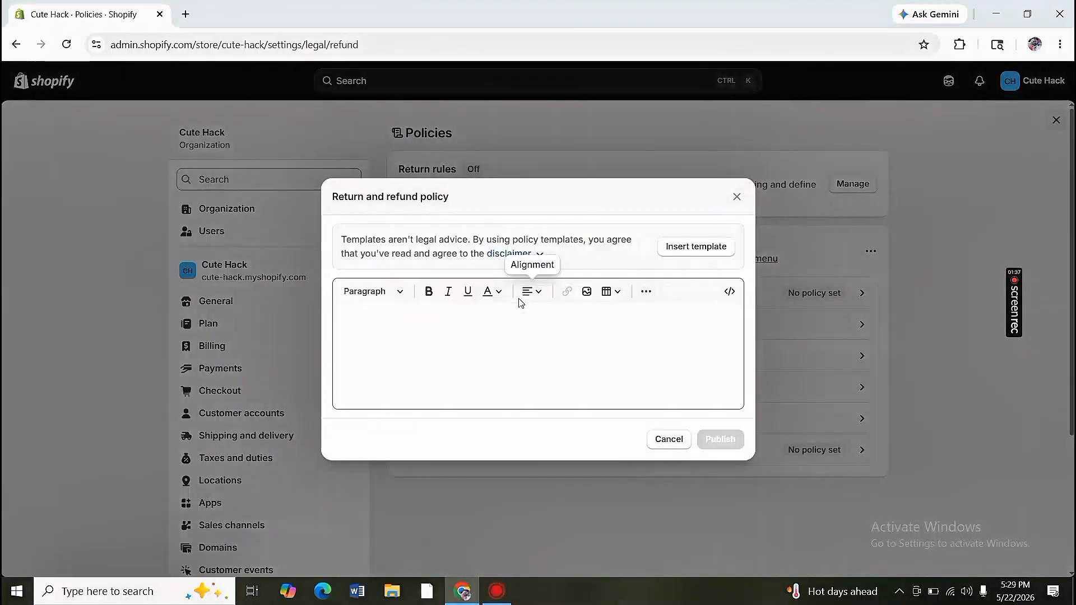
{"action": "left_click", "coordinate": [625, 334]}
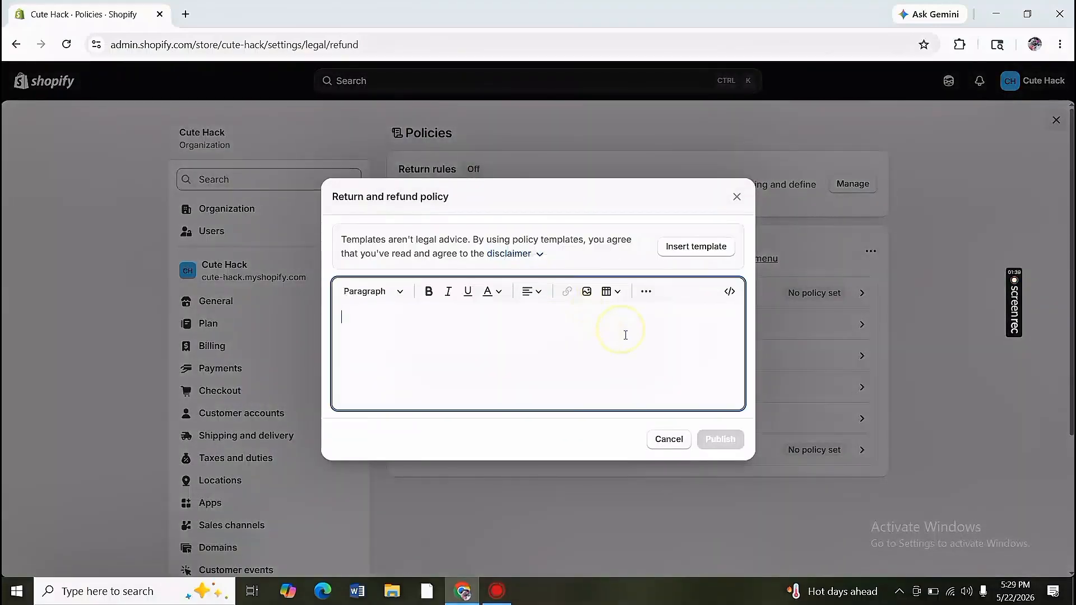
{"action": "left_click", "coordinate": [692, 249]}
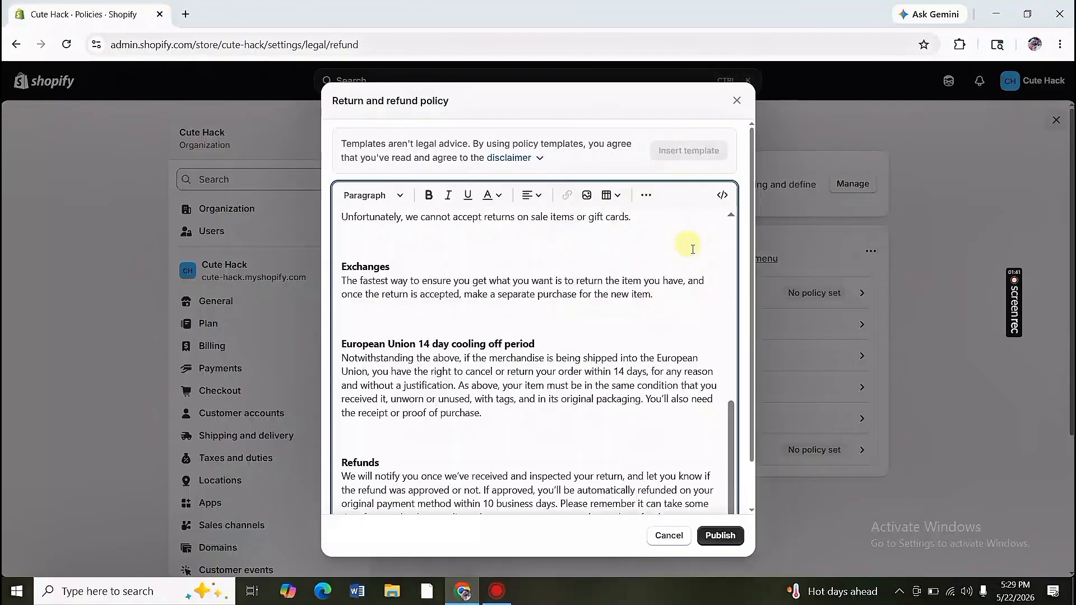
{"action": "left_click", "coordinate": [498, 339]}
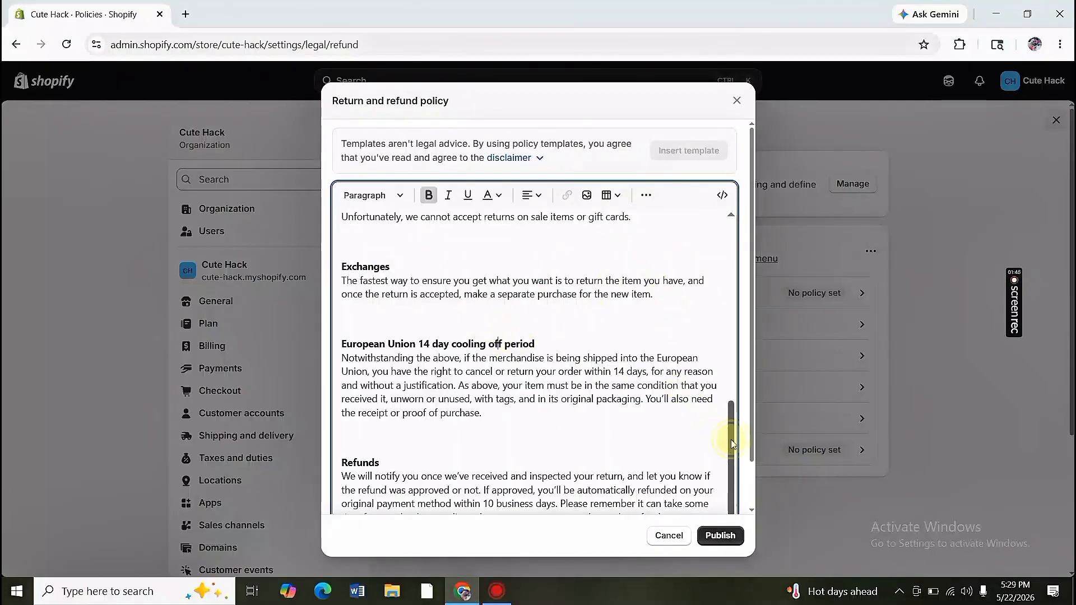
{"action": "left_click_drag", "start_coordinate": [731, 443], "coordinate": [725, 211]}
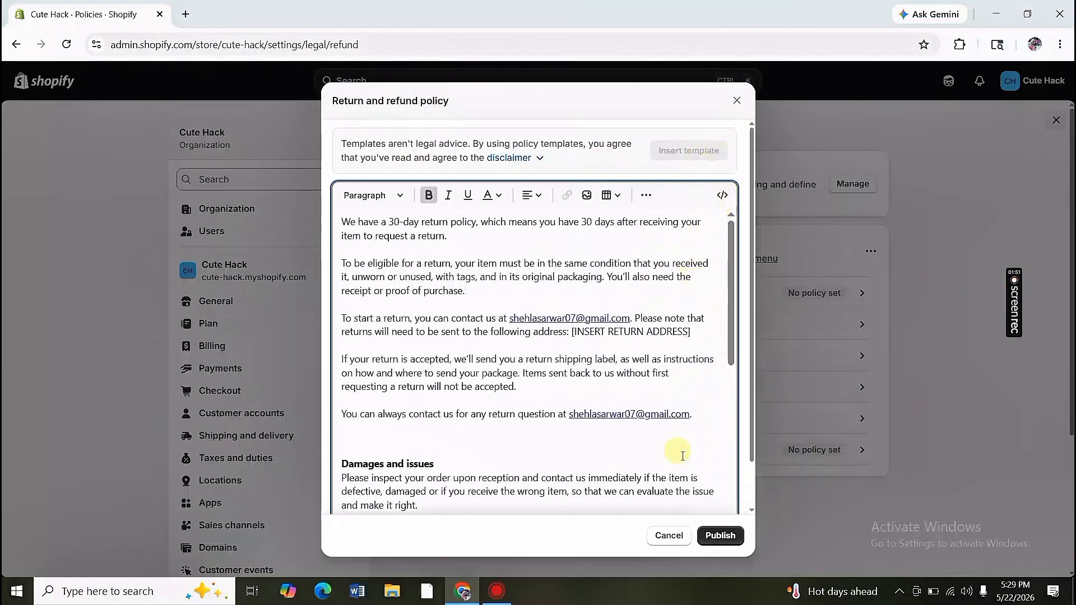
{"action": "left_click", "coordinate": [668, 535]}
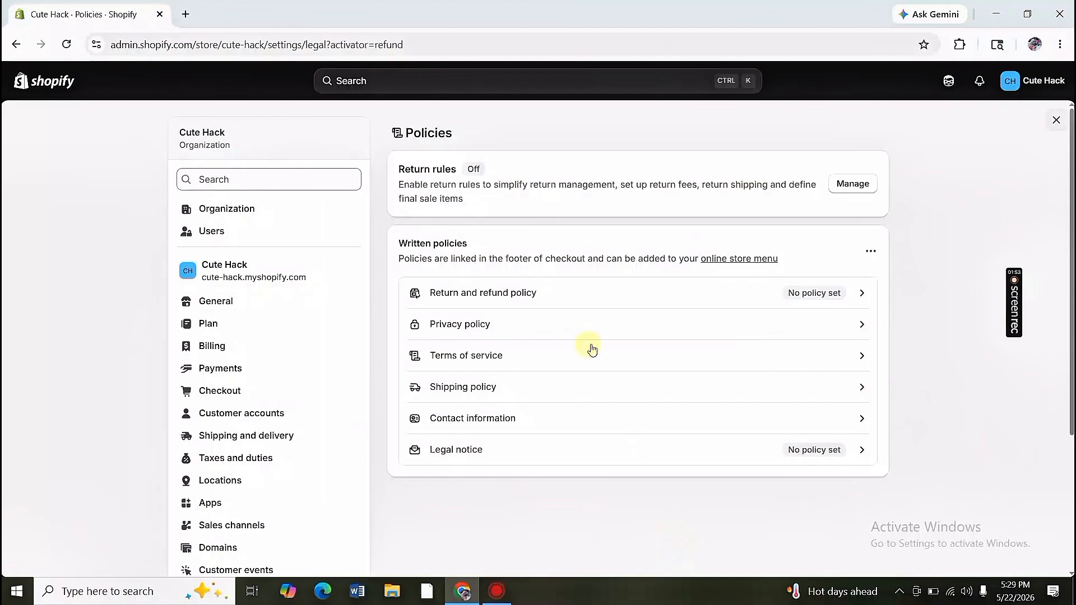
Open ChatGPT in a new browser tab and copy the entire contact information text from the Shopify policies.
{"action": "left_click", "coordinate": [186, 14]}
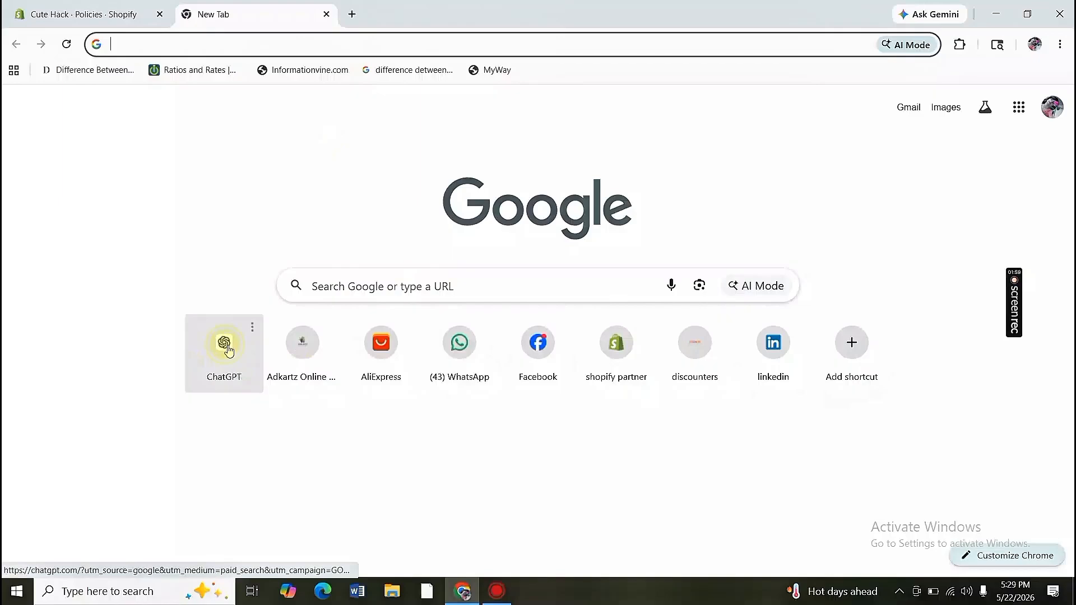
{"action": "left_click", "coordinate": [225, 345]}
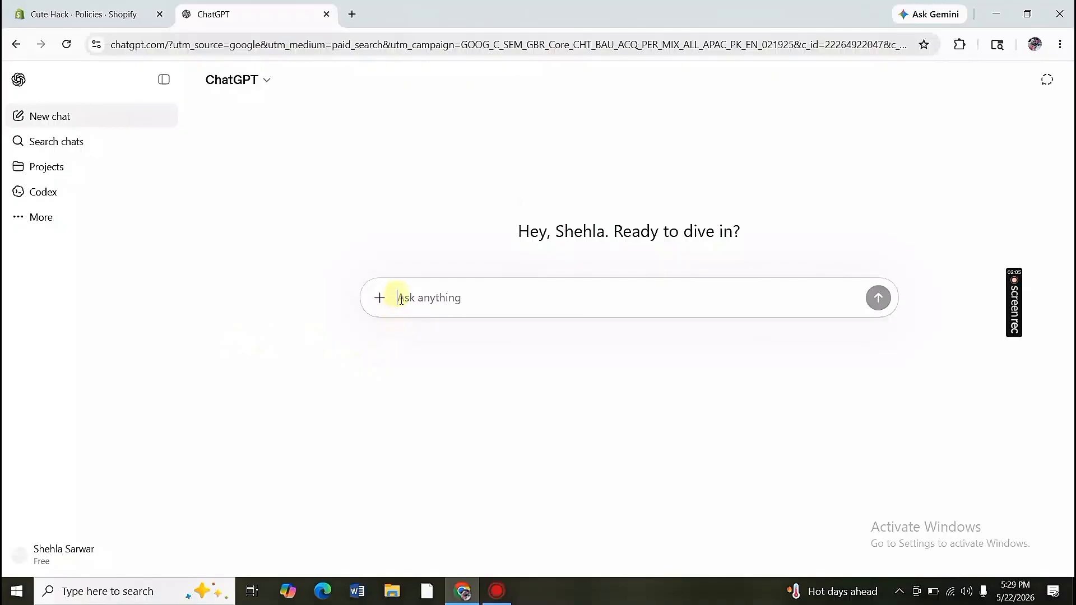
{"action": "left_click", "coordinate": [82, 16]}
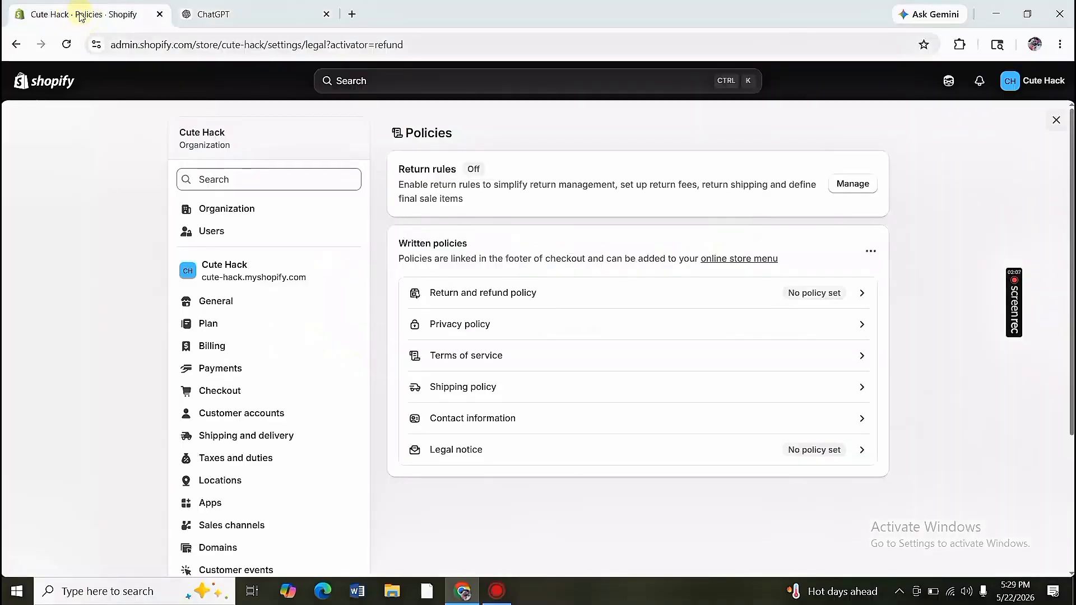
{"action": "left_click", "coordinate": [473, 426]}
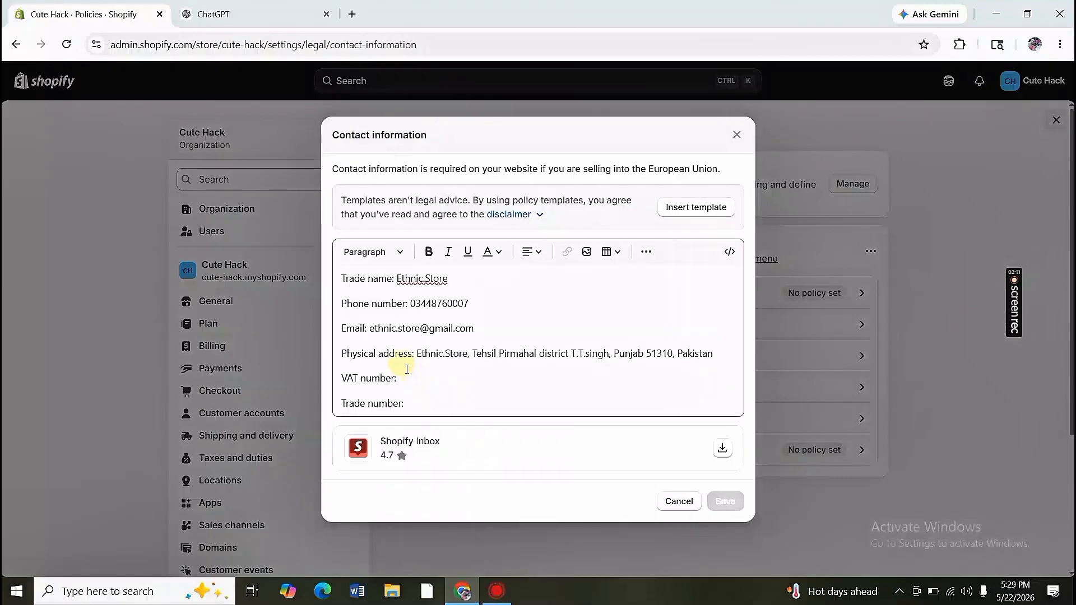
{"action": "left_click", "coordinate": [412, 373]}
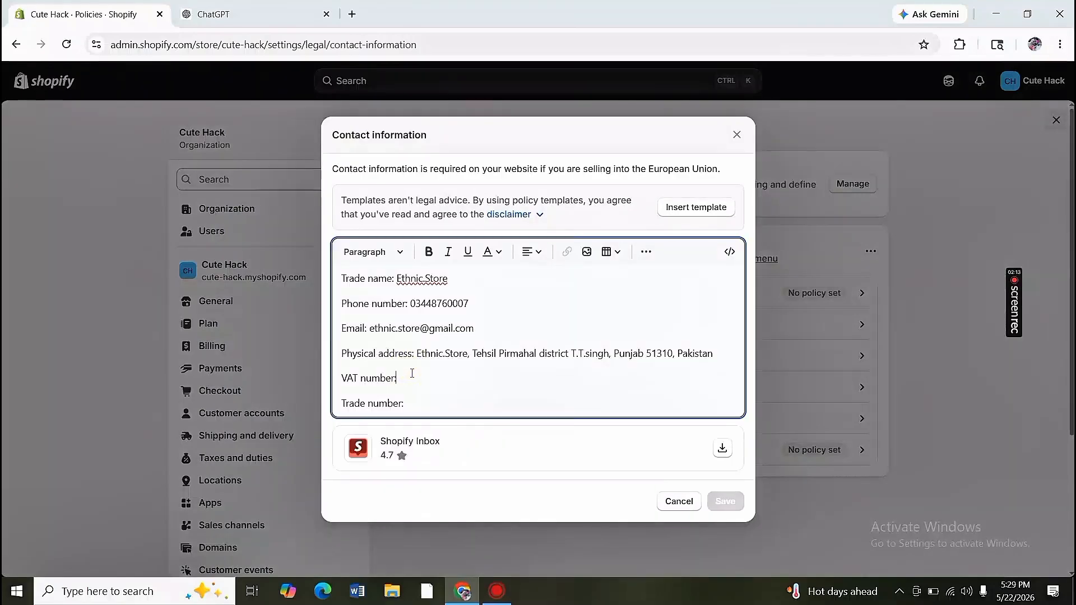
{"action": "key", "text": "ctrl+a"}
{"action": "key", "text": "ctrl+c"}
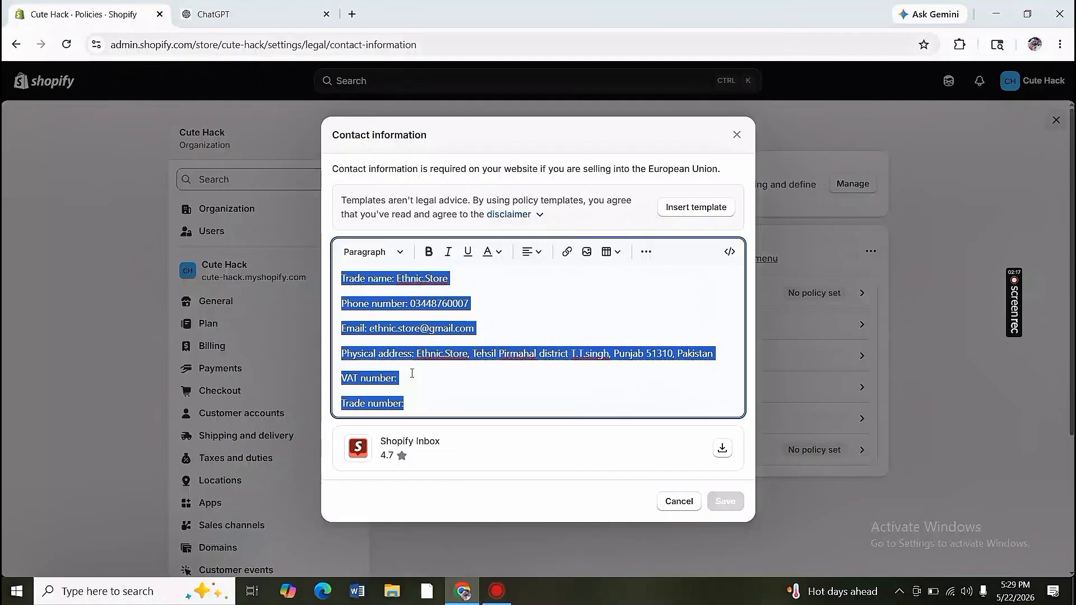
Switch to ChatGPT and paste the copied contact information into the prompt of a new chat.
{"action": "left_click", "coordinate": [216, 13]}
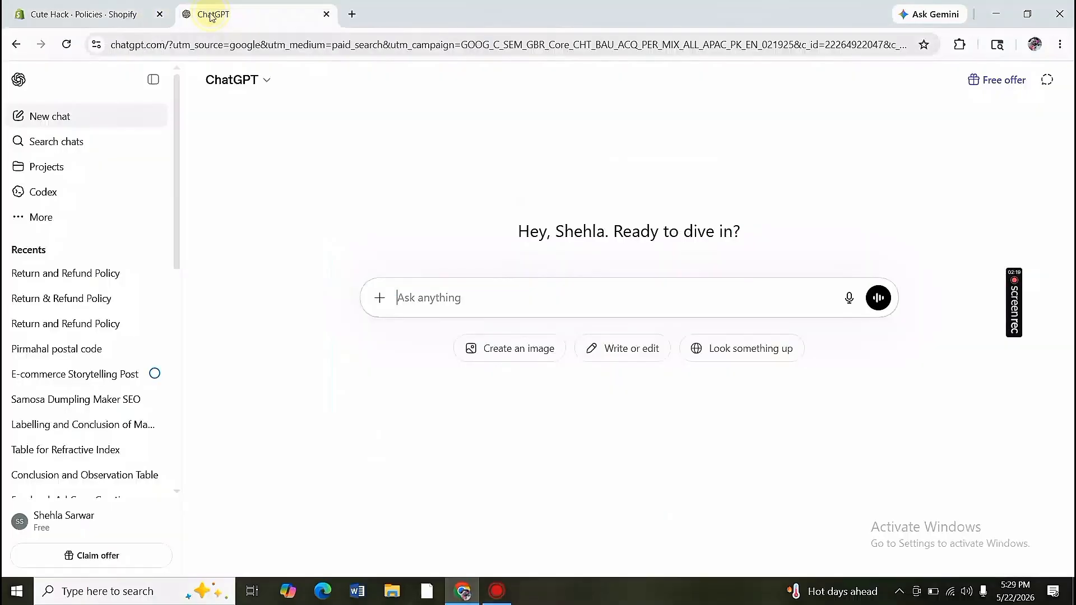
{"action": "left_click", "coordinate": [402, 294]}
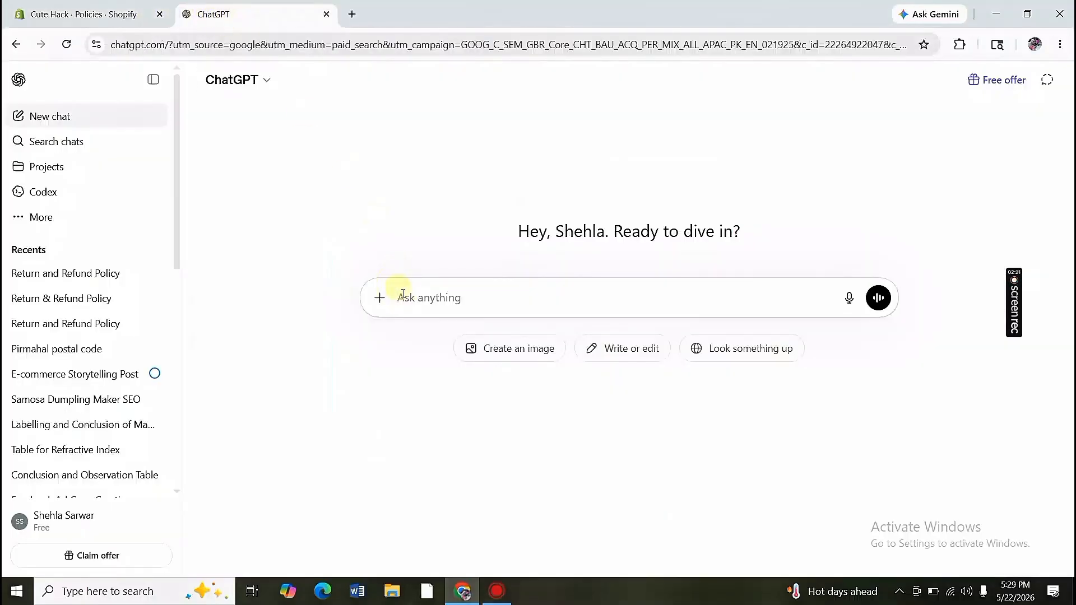
{"action": "key", "text": "ctrl+v"}
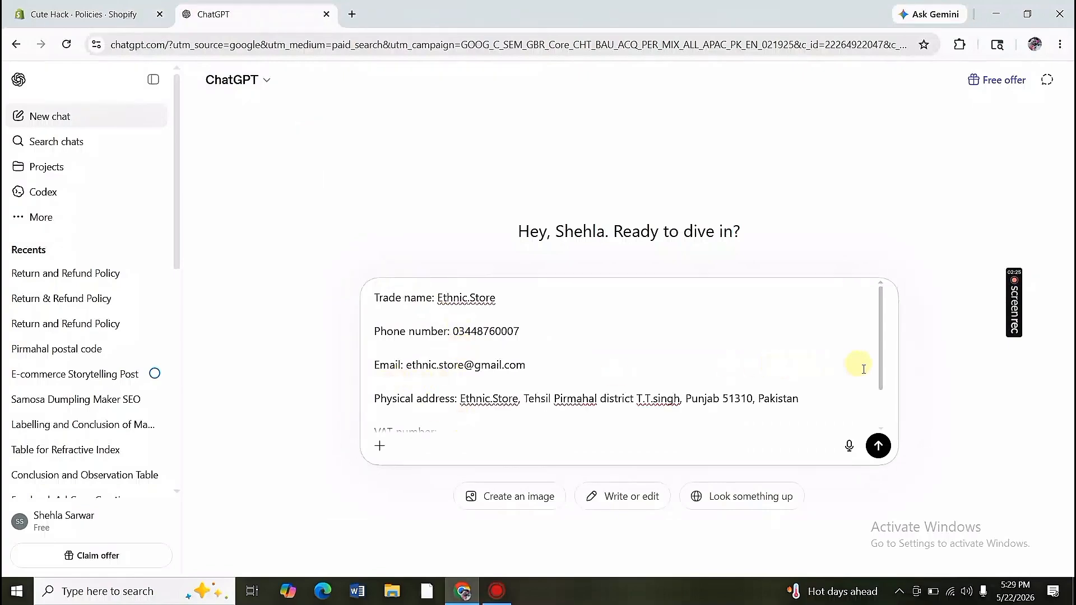
{"action": "left_click_drag", "start_coordinate": [880, 367], "coordinate": [879, 404]}
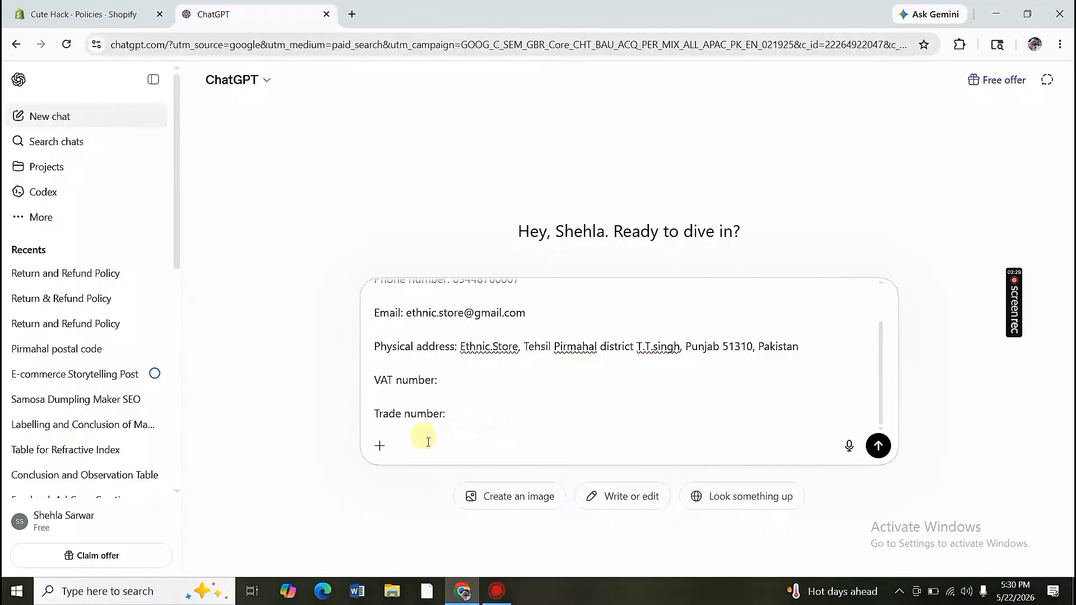
Add "write return and refund policy for 3 days for my shopify store Ethnic.Store details are mentioned above" below the pasted details and send the prompt.
{"action": "left_click", "coordinate": [428, 442]}
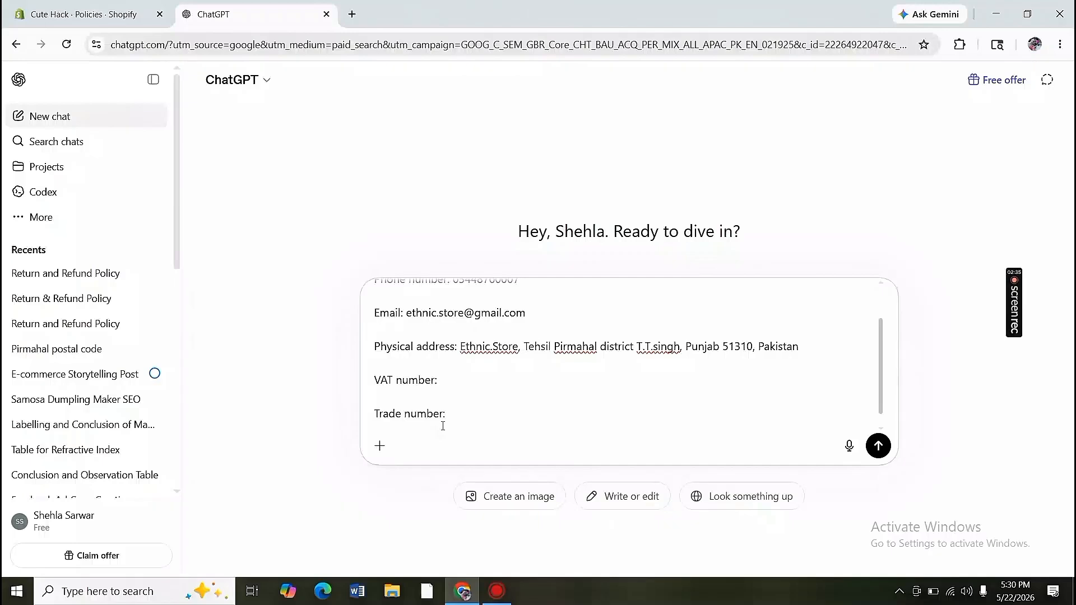
{"action": "type", "text": "wri"}
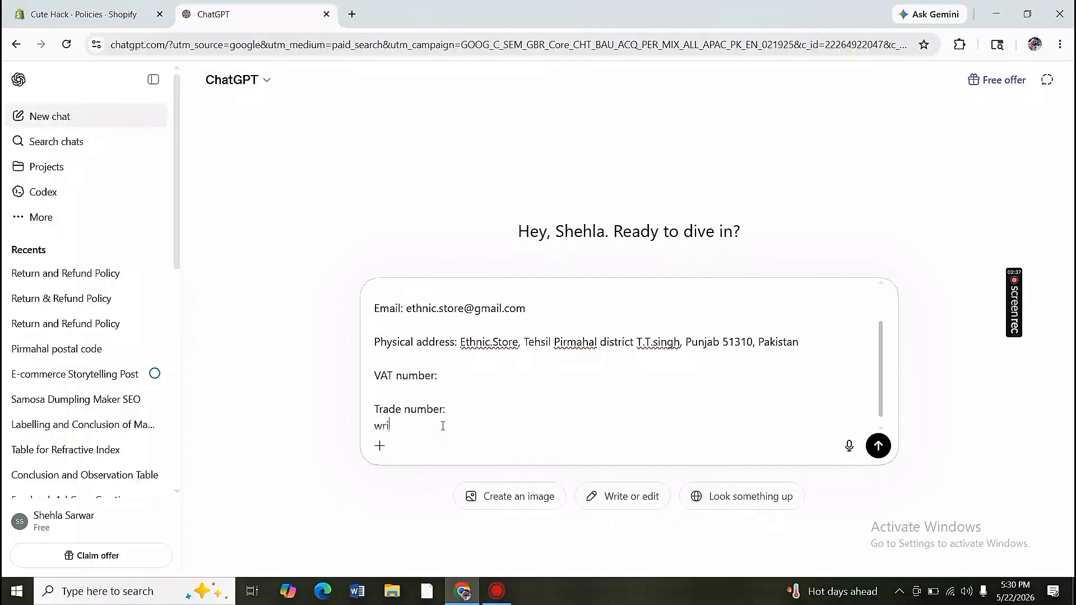
{"action": "type", "text": "te return and refunf"}
{"action": "type", "text": " policy for"}
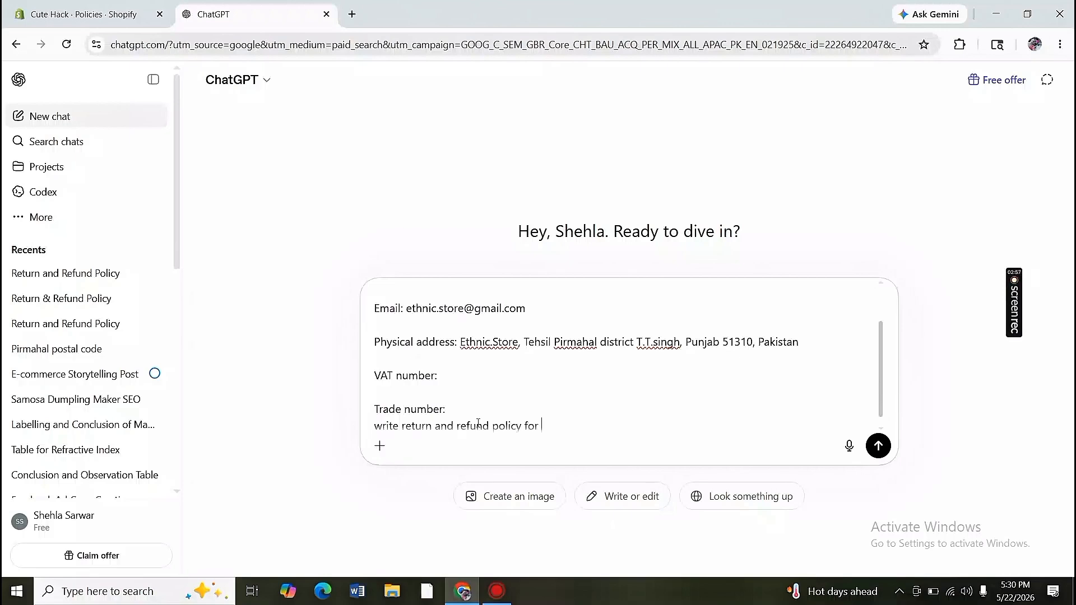
{"action": "type", "text": " 3 days for my shopify"}
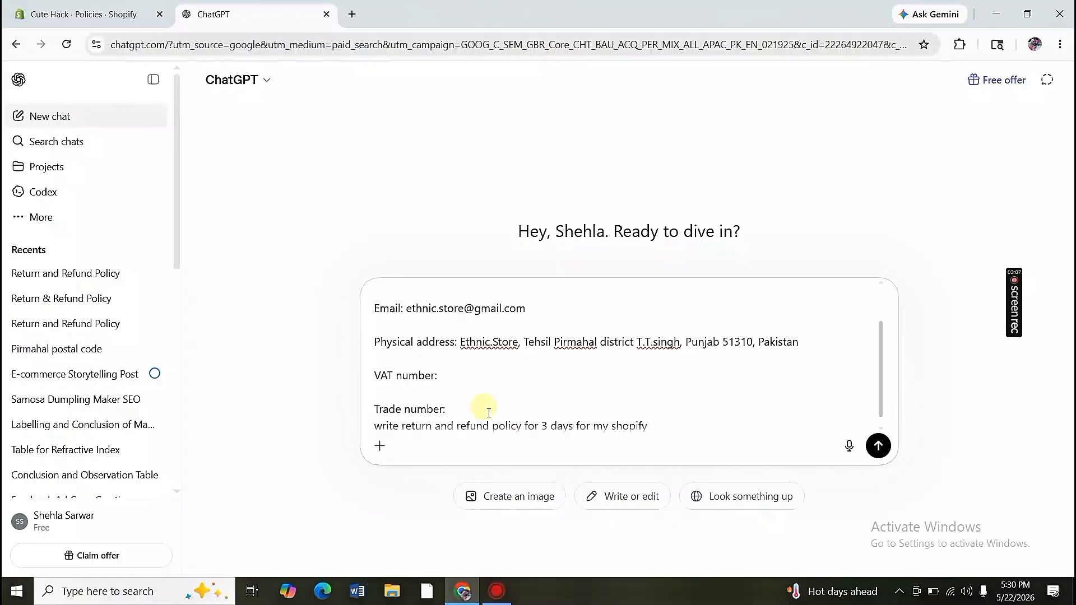
{"action": "left_click_drag", "start_coordinate": [880, 399], "coordinate": [880, 406]}
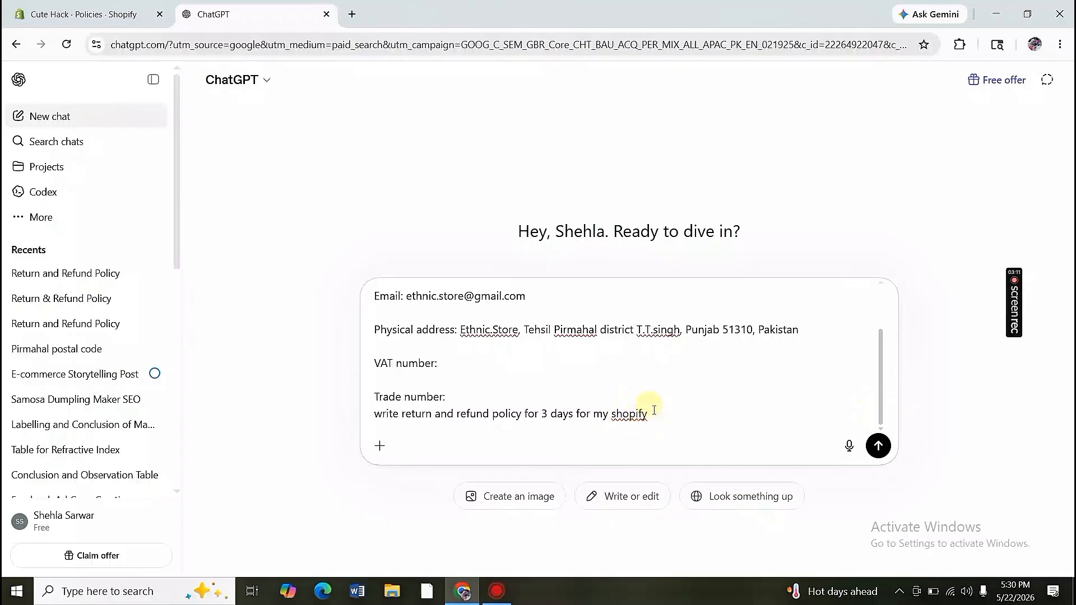
{"action": "type", "text": "store"}
{"action": "type", "text": "Ethnic.Store deta"}
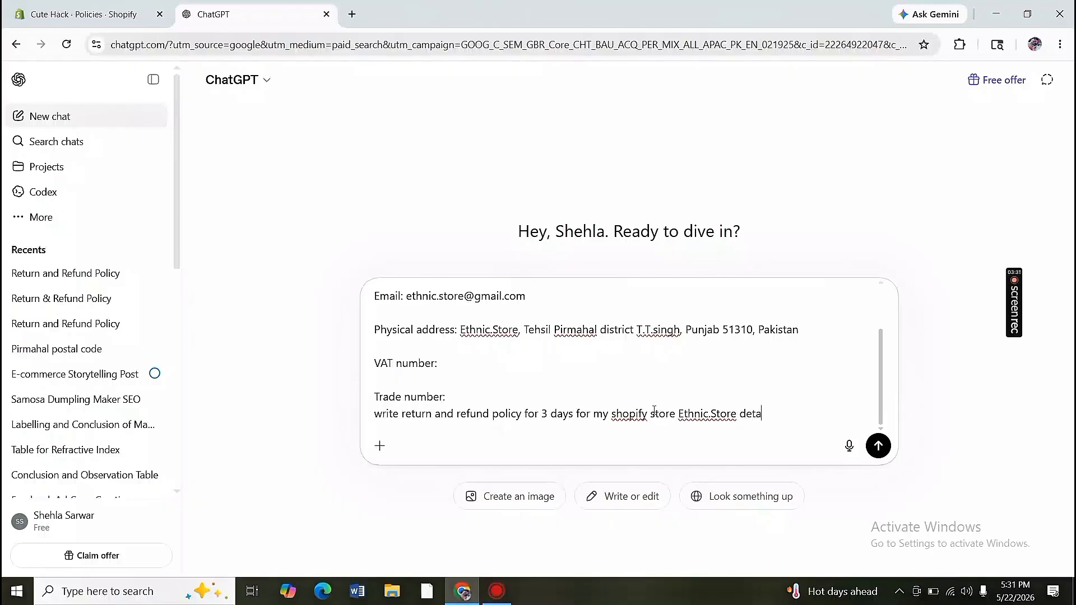
{"action": "type", "text": "ils are men"}
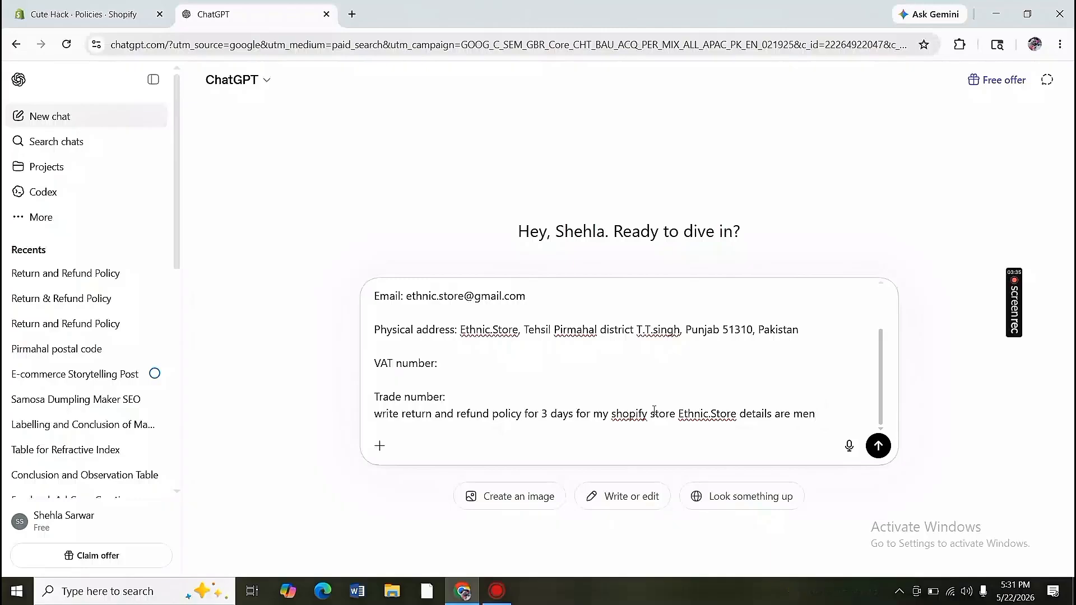
{"action": "type", "text": "tioned above"}
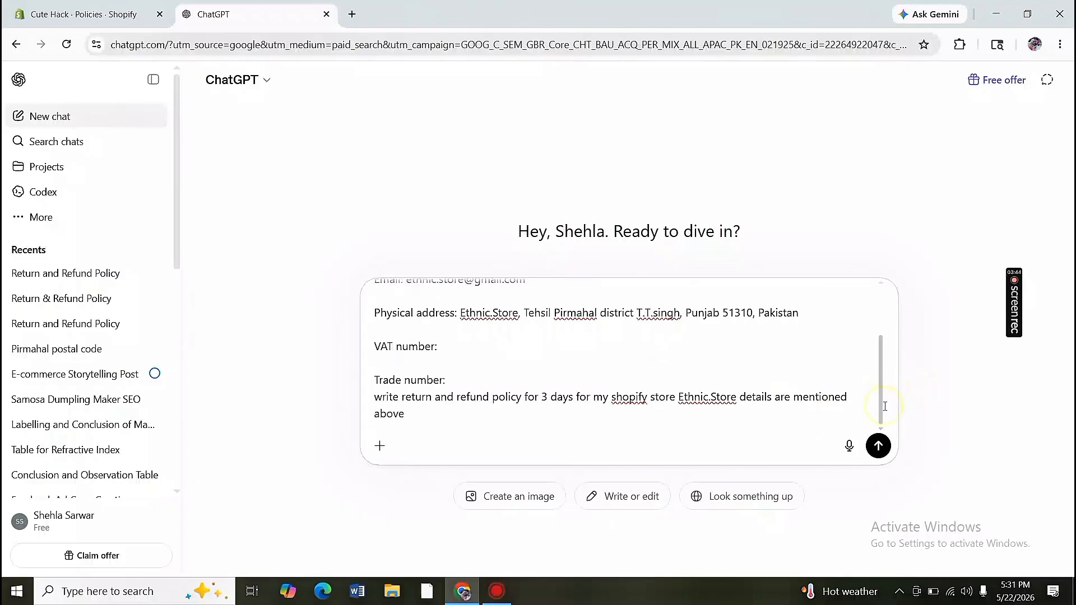
{"action": "left_click", "coordinate": [877, 448]}
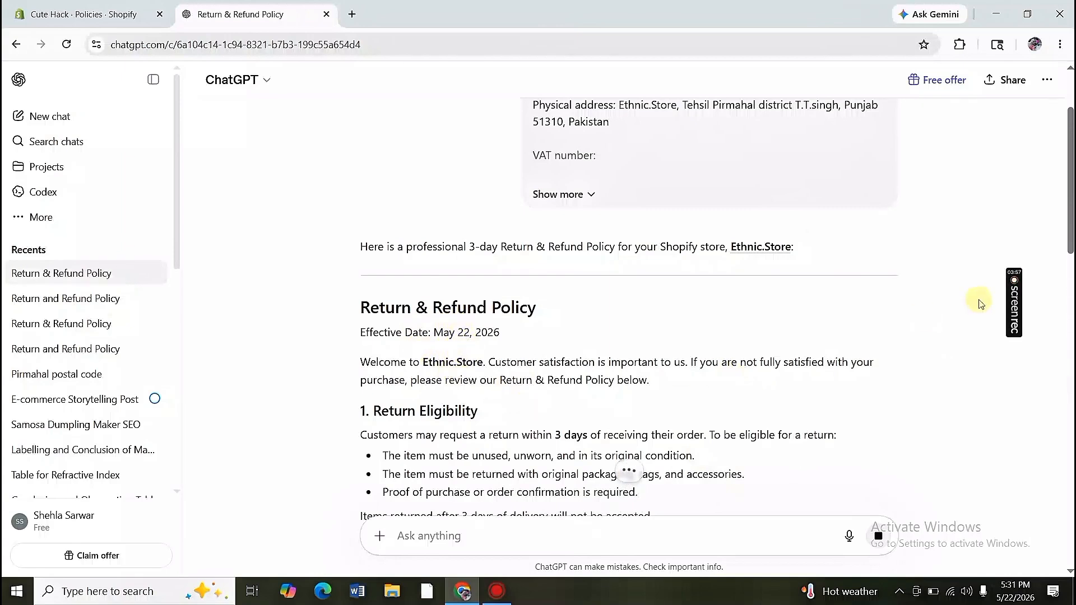
Read through the generated Return & Refund Policy to its end and copy the entire ChatGPT response.
{"action": "left_click_drag", "start_coordinate": [1070, 235], "coordinate": [1070, 336]}
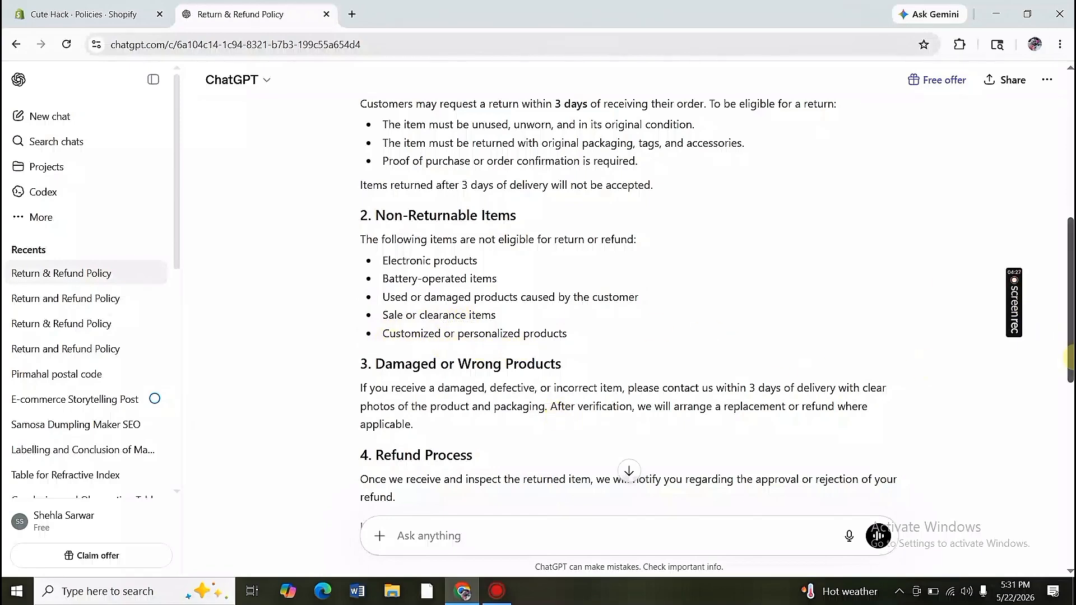
{"action": "left_click_drag", "start_coordinate": [1069, 255], "coordinate": [1071, 316]}
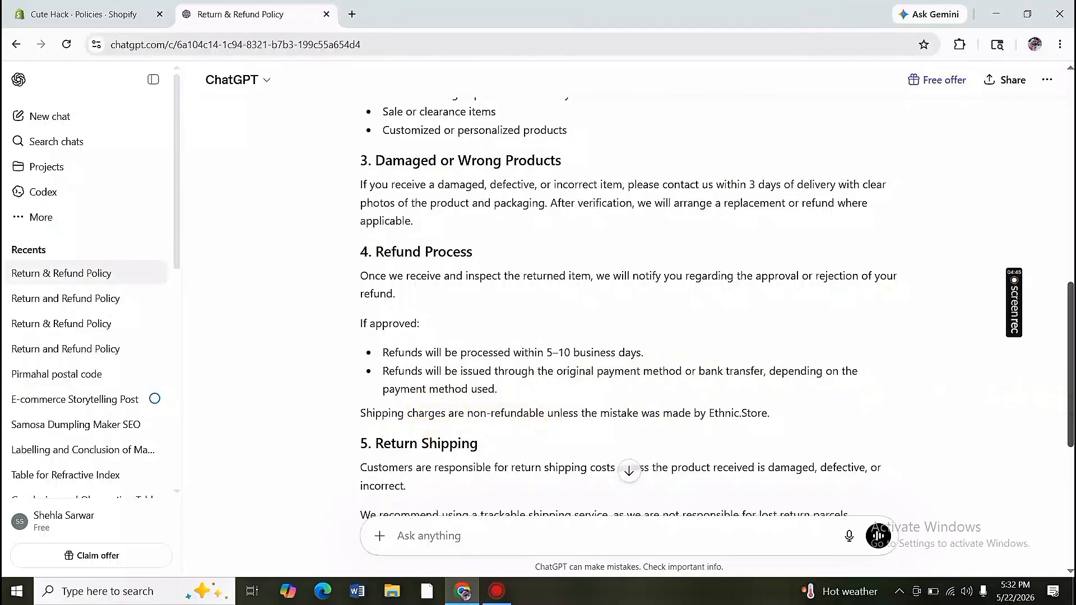
{"action": "left_click_drag", "start_coordinate": [1071, 415], "coordinate": [1067, 468]}
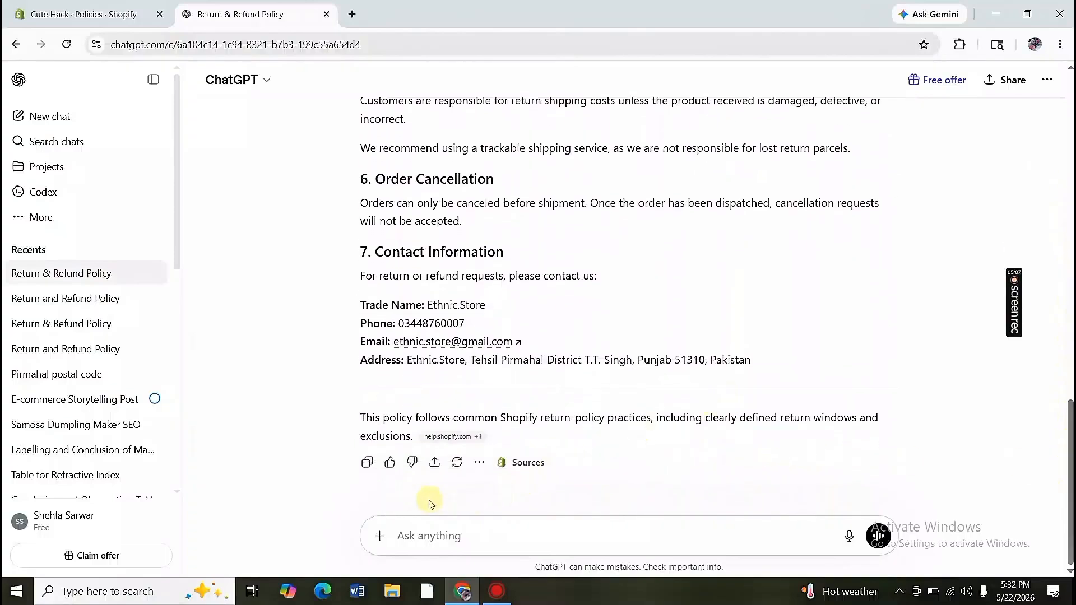
{"action": "left_click", "coordinate": [367, 464]}
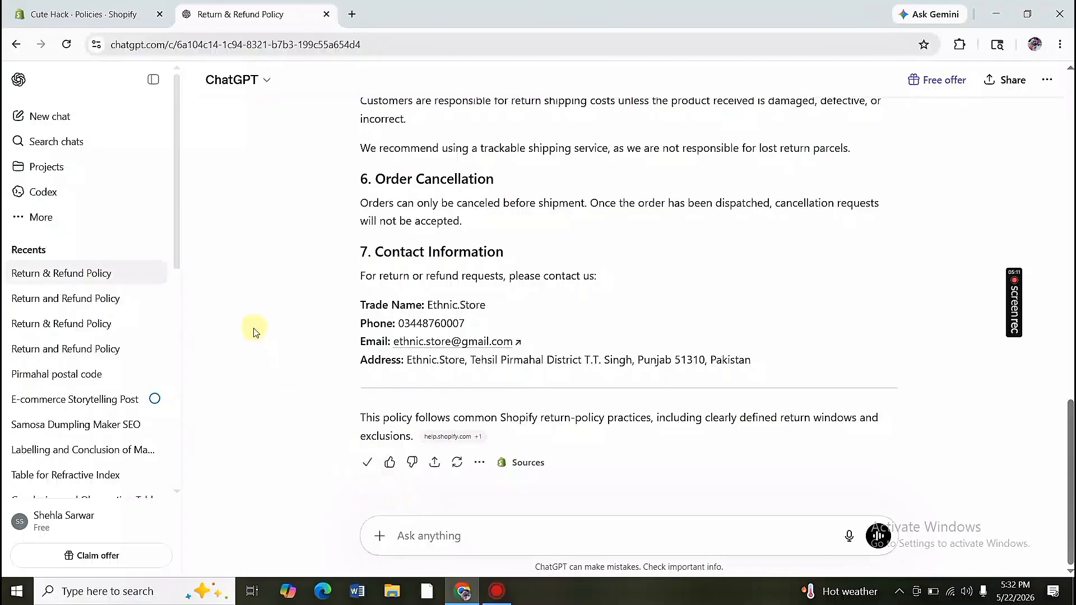
Switch to Shopify, close the contact information, and paste the copied policy into the empty return and refund policy.
{"action": "left_click", "coordinate": [140, 13]}
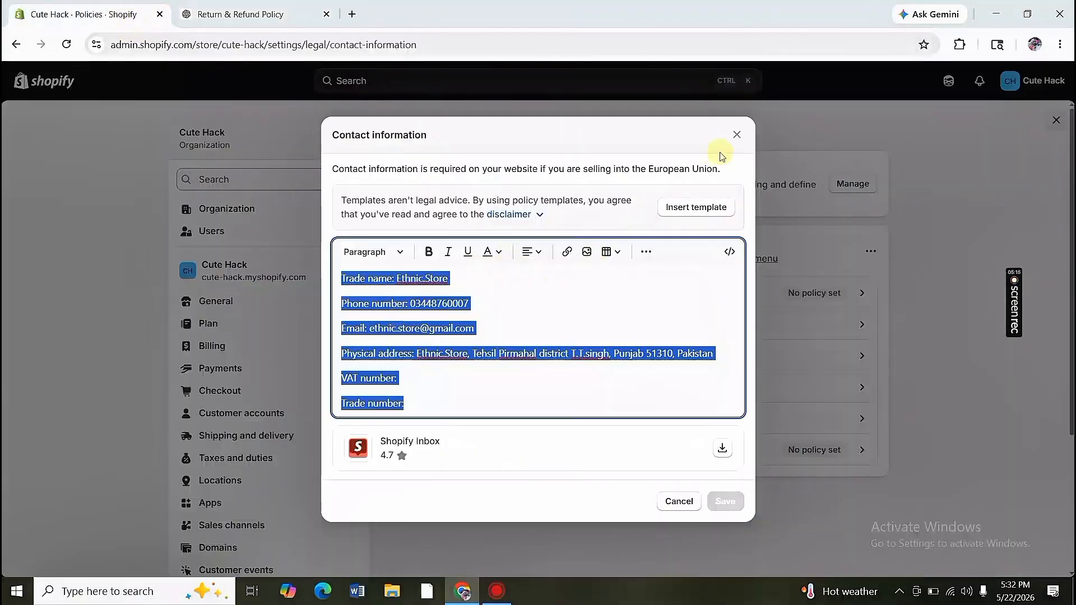
{"action": "left_click", "coordinate": [737, 135]}
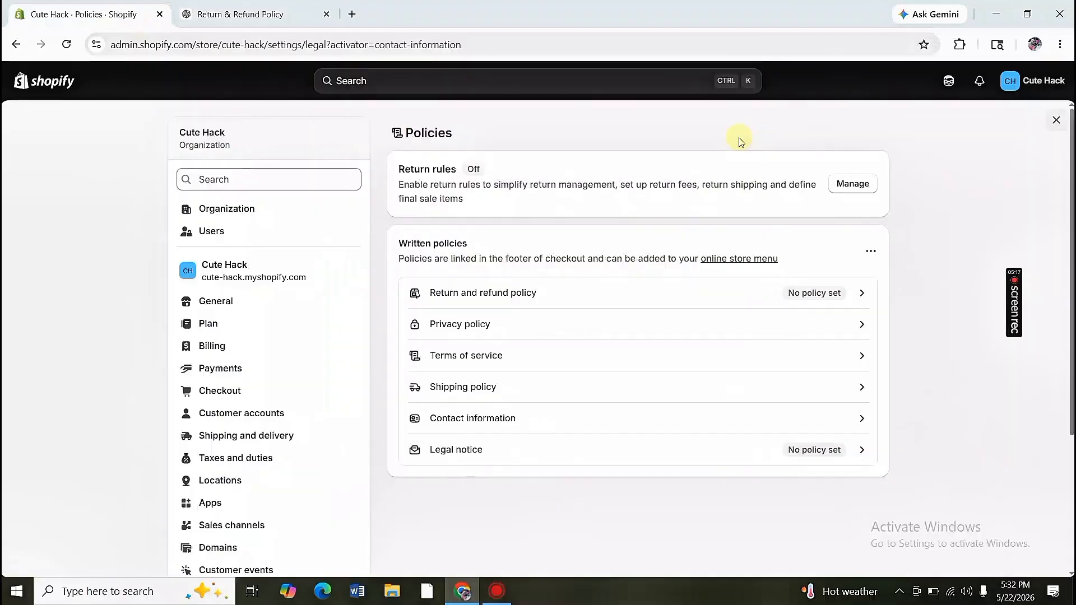
{"action": "left_click", "coordinate": [613, 294]}
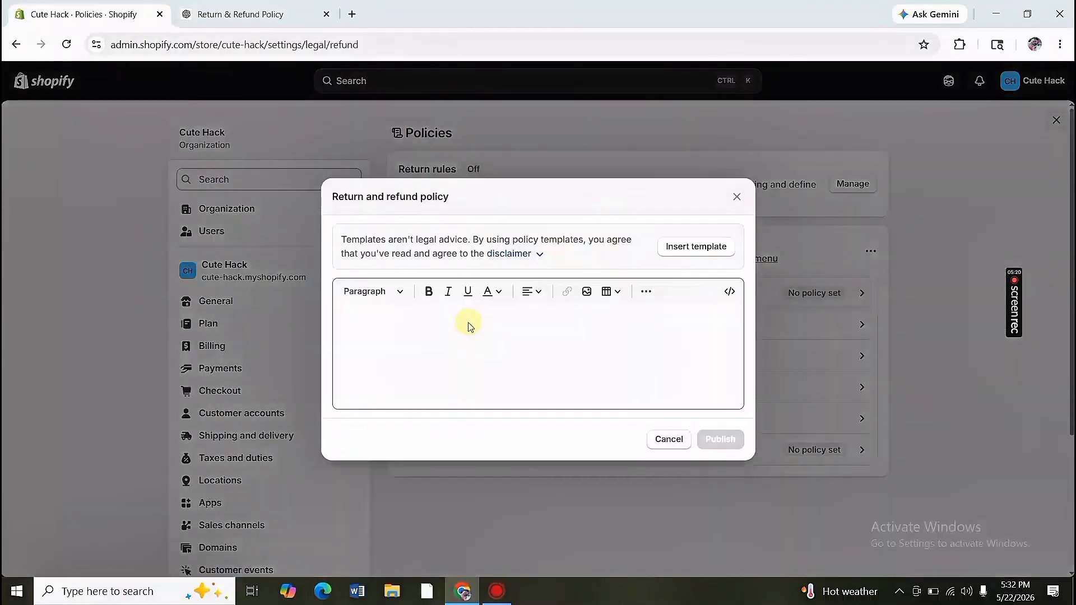
{"action": "left_click", "coordinate": [387, 345]}
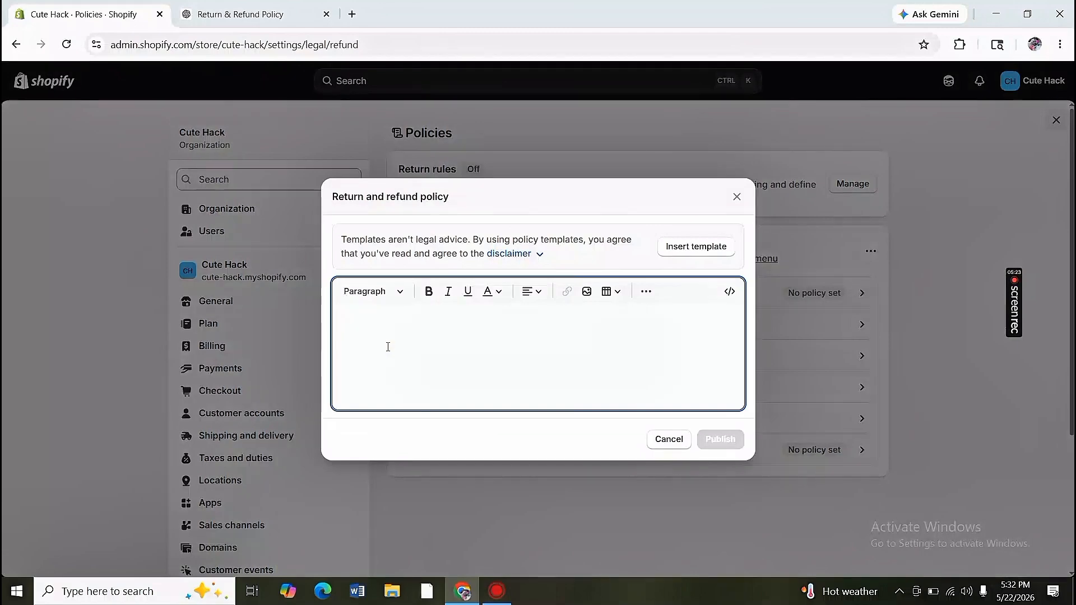
{"action": "key", "text": "ctrl+v"}
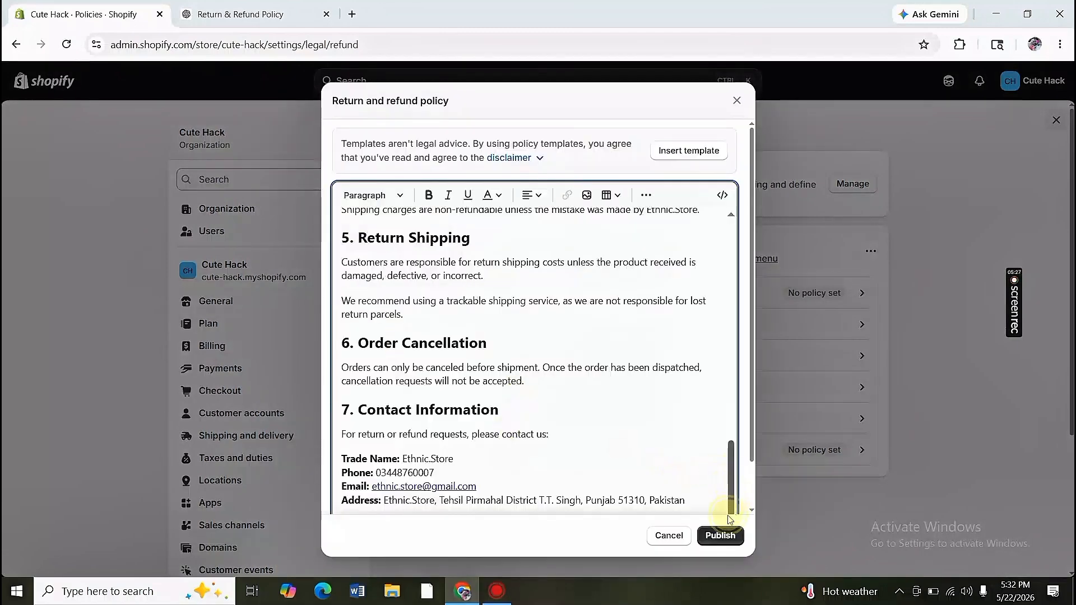
Delete the closing note about common Shopify return-policy practices and its divider line below the address, and publish the return and refund policy.
{"action": "left_click_drag", "start_coordinate": [751, 435], "coordinate": [755, 503]}
{"action": "left_click", "coordinate": [565, 494]}
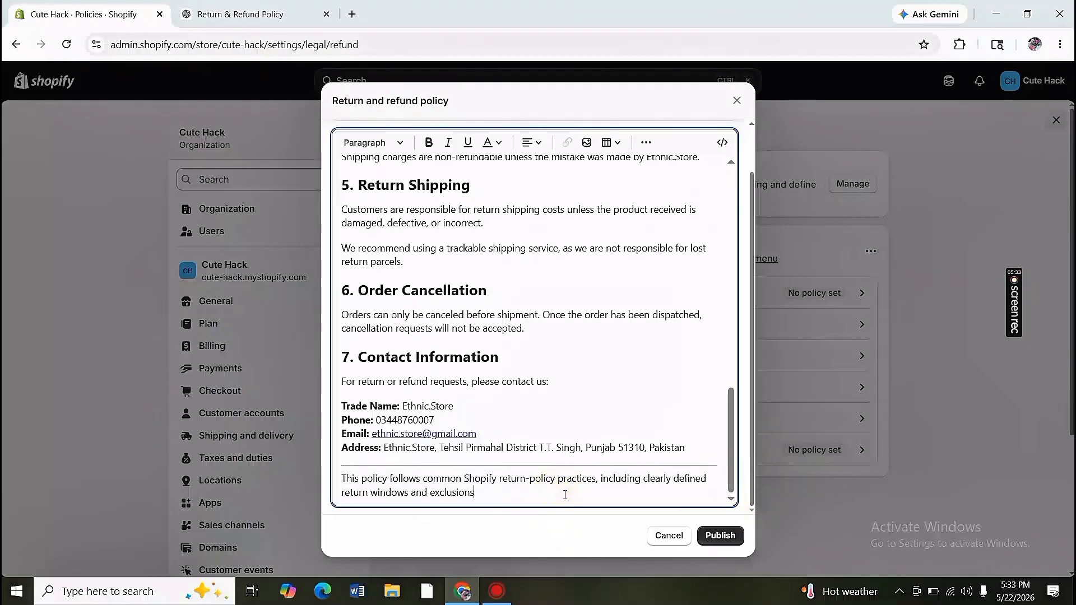
{"action": "key", "text": "BackSpace"}
{"action": "key", "text": "BackSpace"}
{"action": "key", "text": "BackSpace"}
{"action": "key", "text": "BackSpace"}
{"action": "key", "text": "BackSpace"}
{"action": "key", "text": "BackSpace"}
{"action": "key", "text": "BackSpace"}
{"action": "key", "text": "BackSpace"}
{"action": "key", "text": "BackSpace"}
{"action": "key", "text": "BackSpace"}
{"action": "key", "text": "BackSpace"}
{"action": "key", "text": "BackSpace"}
{"action": "key", "text": "BackSpace"}
{"action": "key", "text": "BackSpace"}
{"action": "key", "text": "BackSpace"}
{"action": "key", "text": "BackSpace"}
{"action": "key", "text": "BackSpace"}
{"action": "key", "text": "BackSpace"}
{"action": "key", "text": "BackSpace"}
{"action": "key", "text": "BackSpace"}
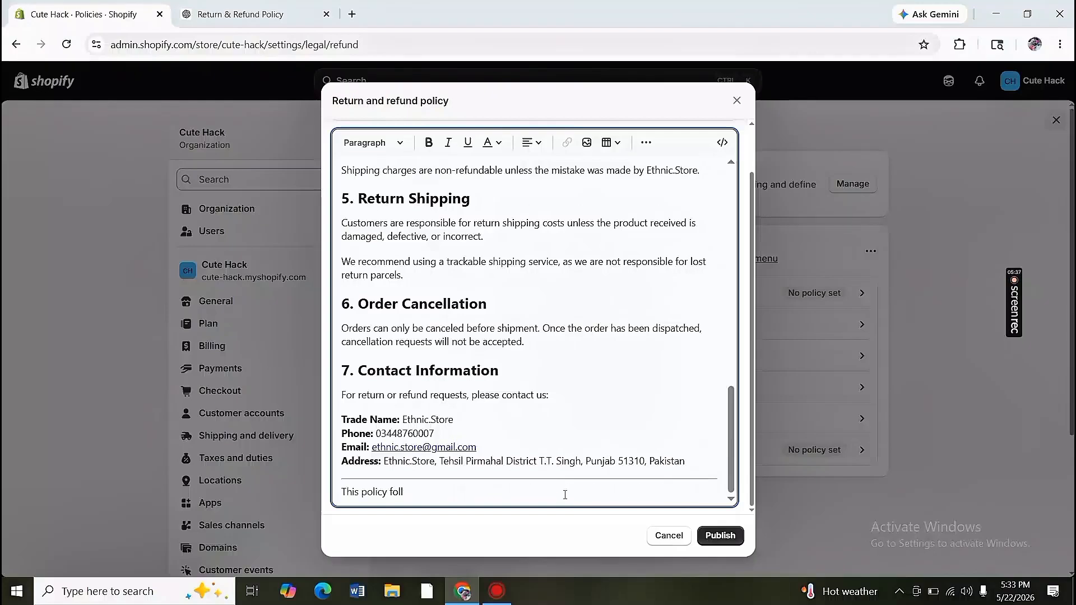
{"action": "key", "text": "BackSpace"}
{"action": "key", "text": "BackSpace"}
{"action": "key", "text": "BackSpace"}
{"action": "key", "text": "BackSpace"}
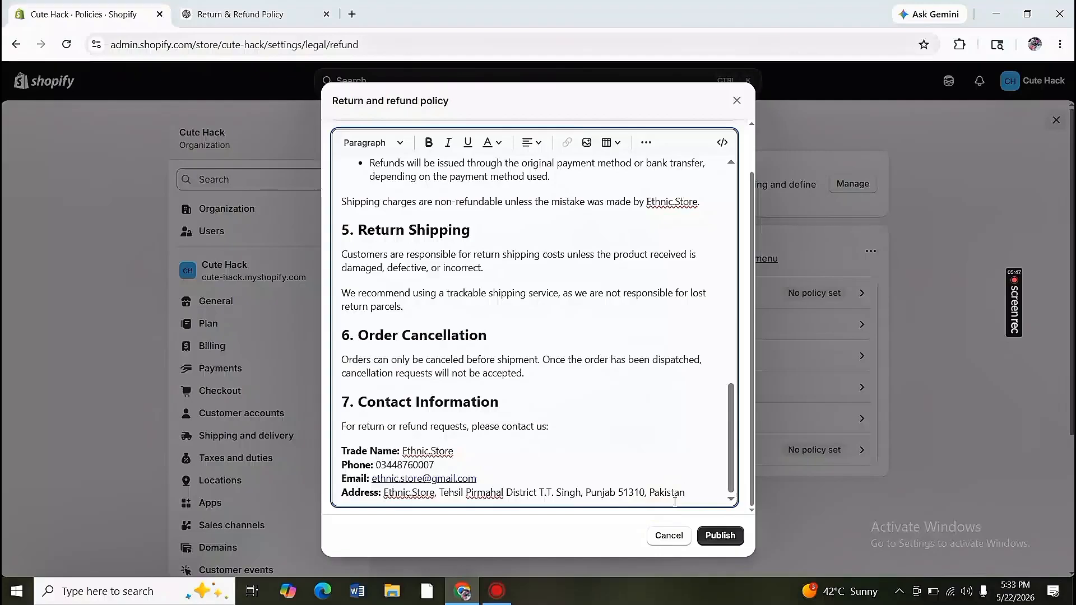
{"action": "left_click", "coordinate": [721, 537]}
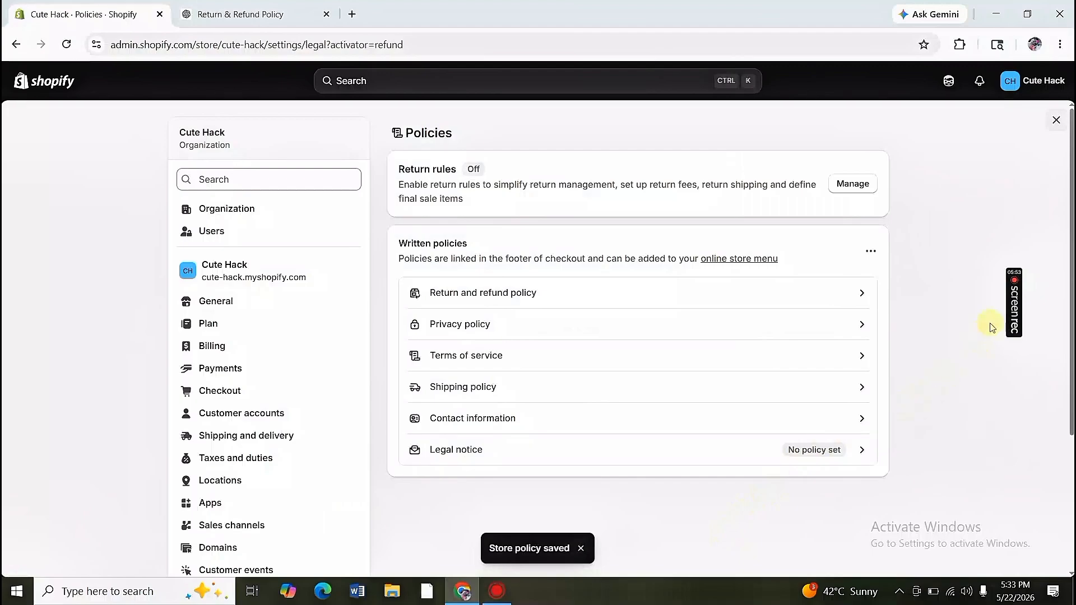
{"action": "mouse_move", "coordinate": [1014, 305]}
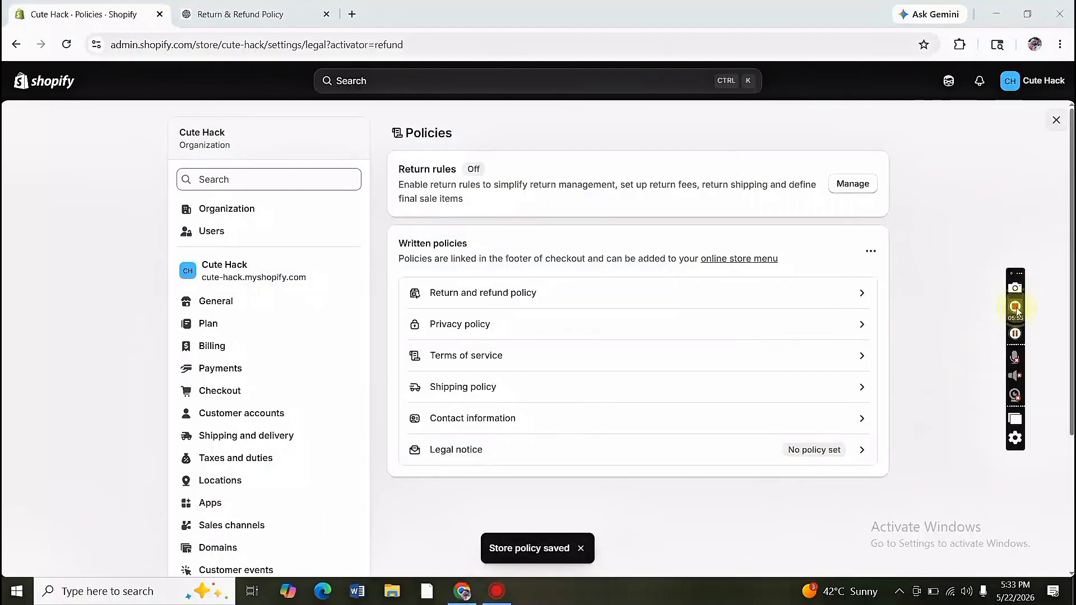